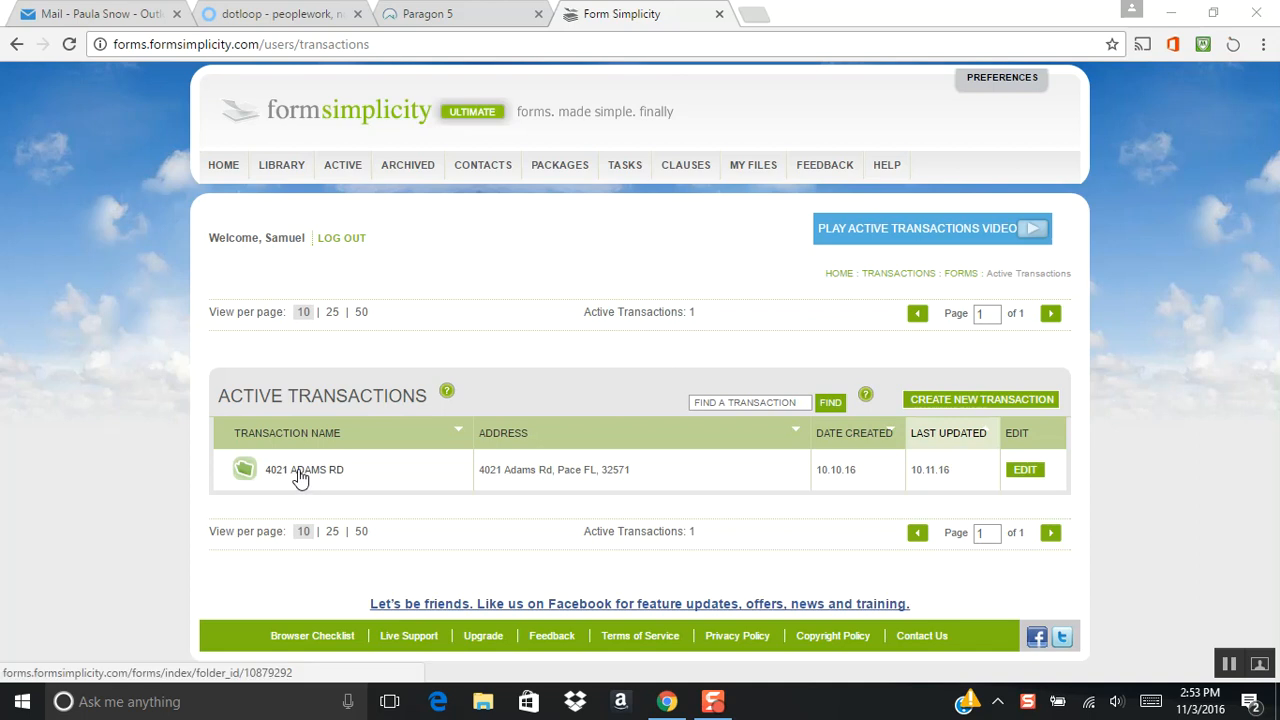
Open the only active transaction to reach its files list
click(300, 475)
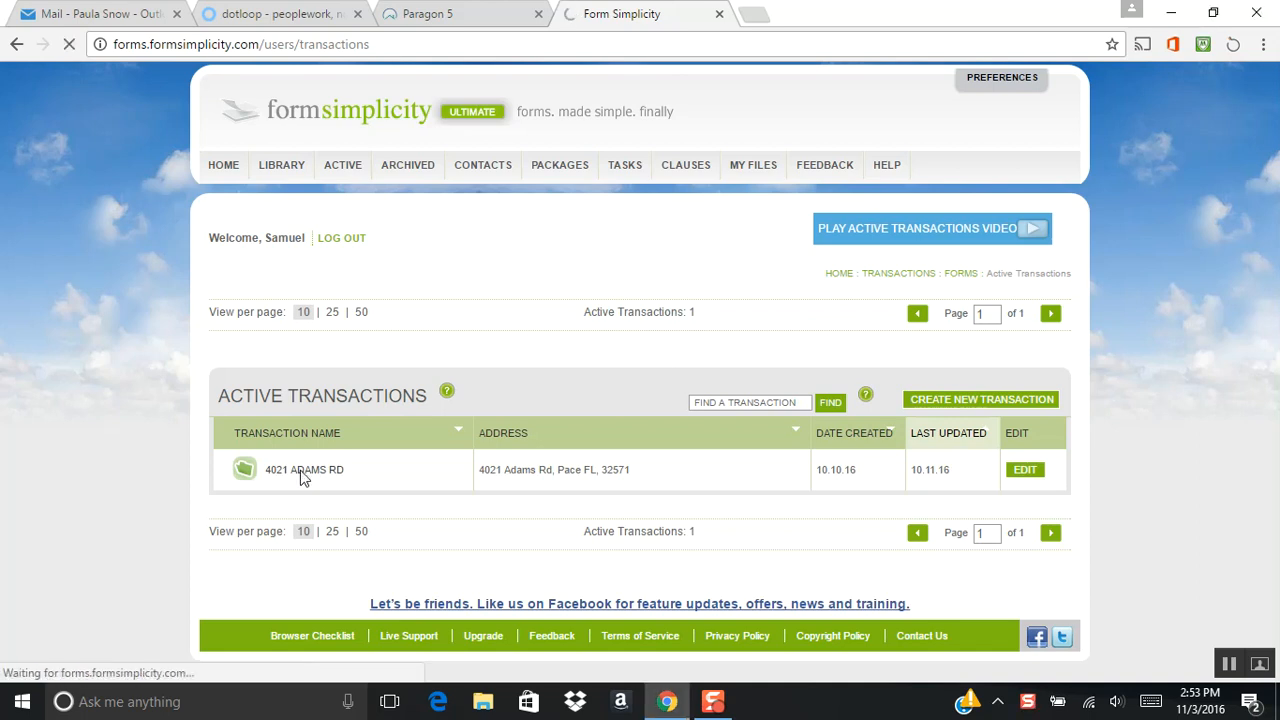
scroll(403, 443, down, 4)
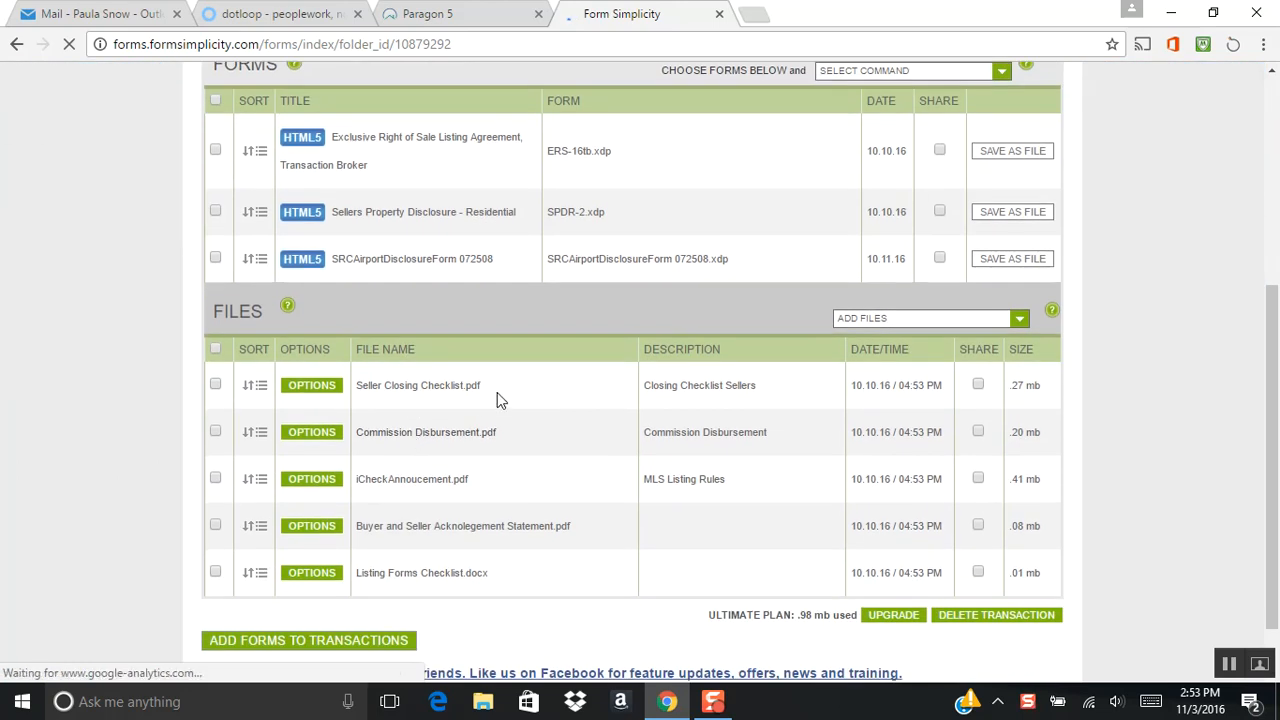
Try to upload Adams Offer.pdf to the transaction's files with the description "Adams Offer"
click(1019, 320)
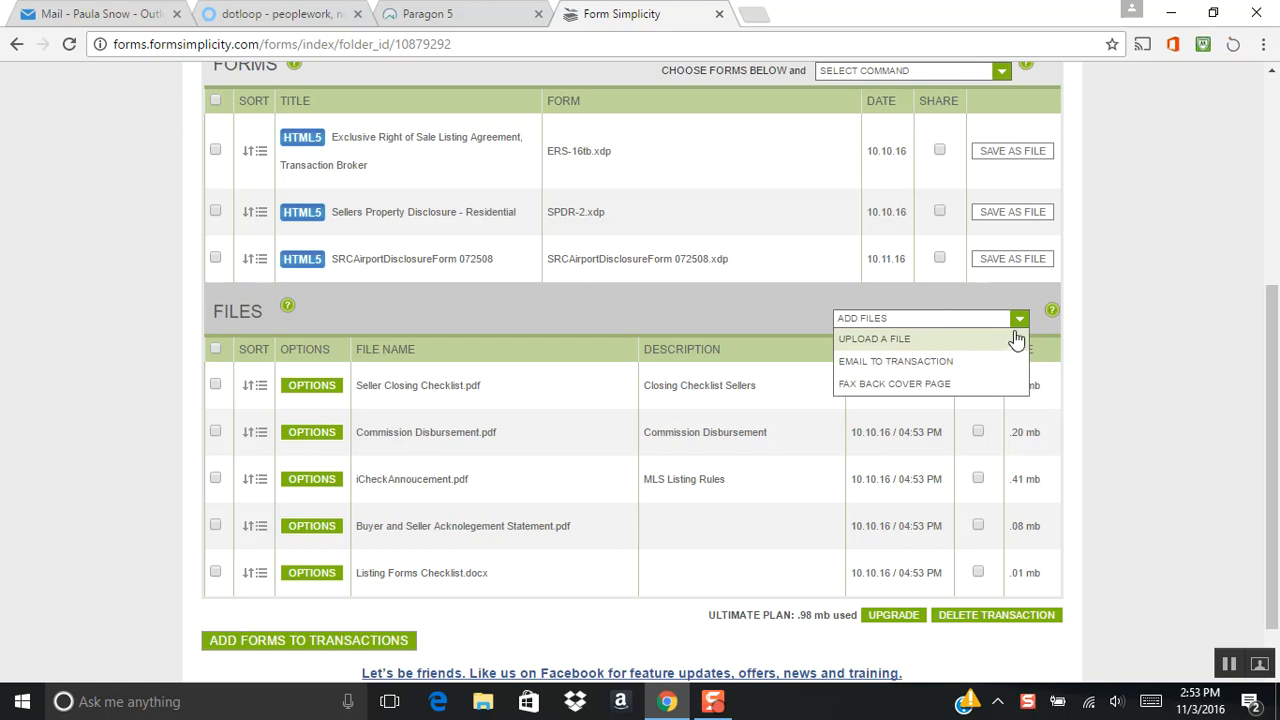
click(911, 341)
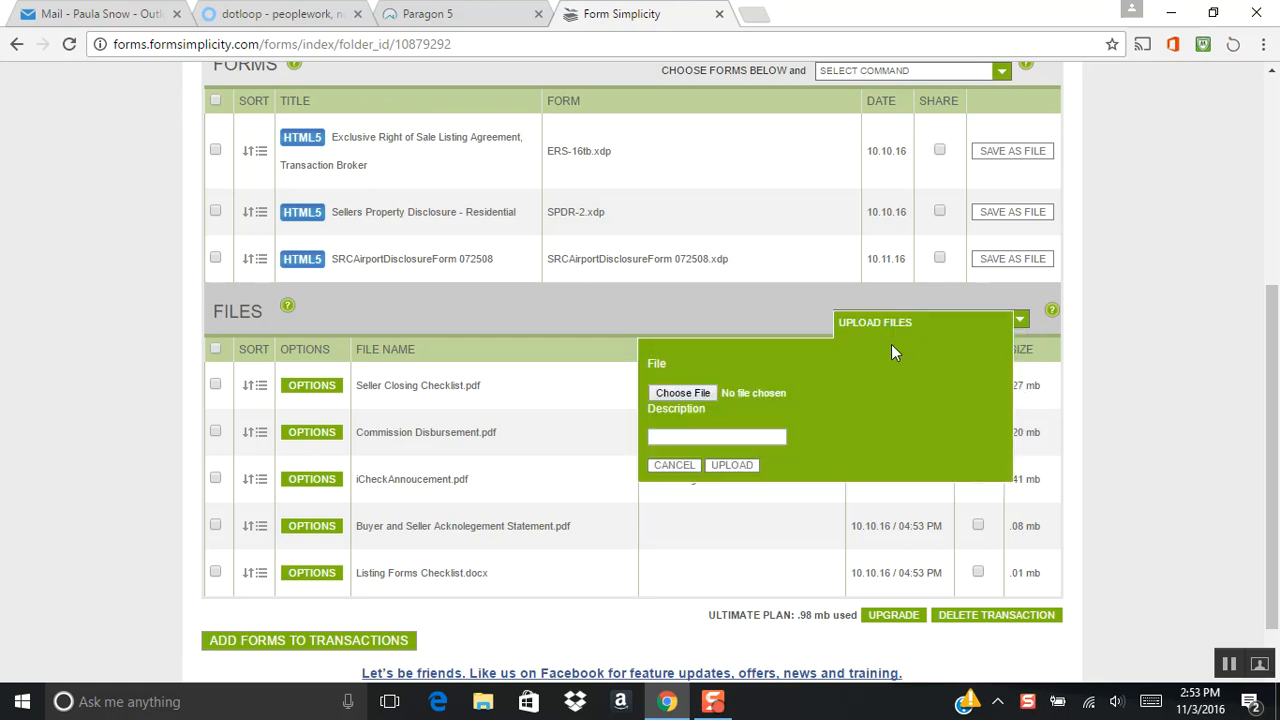
click(677, 396)
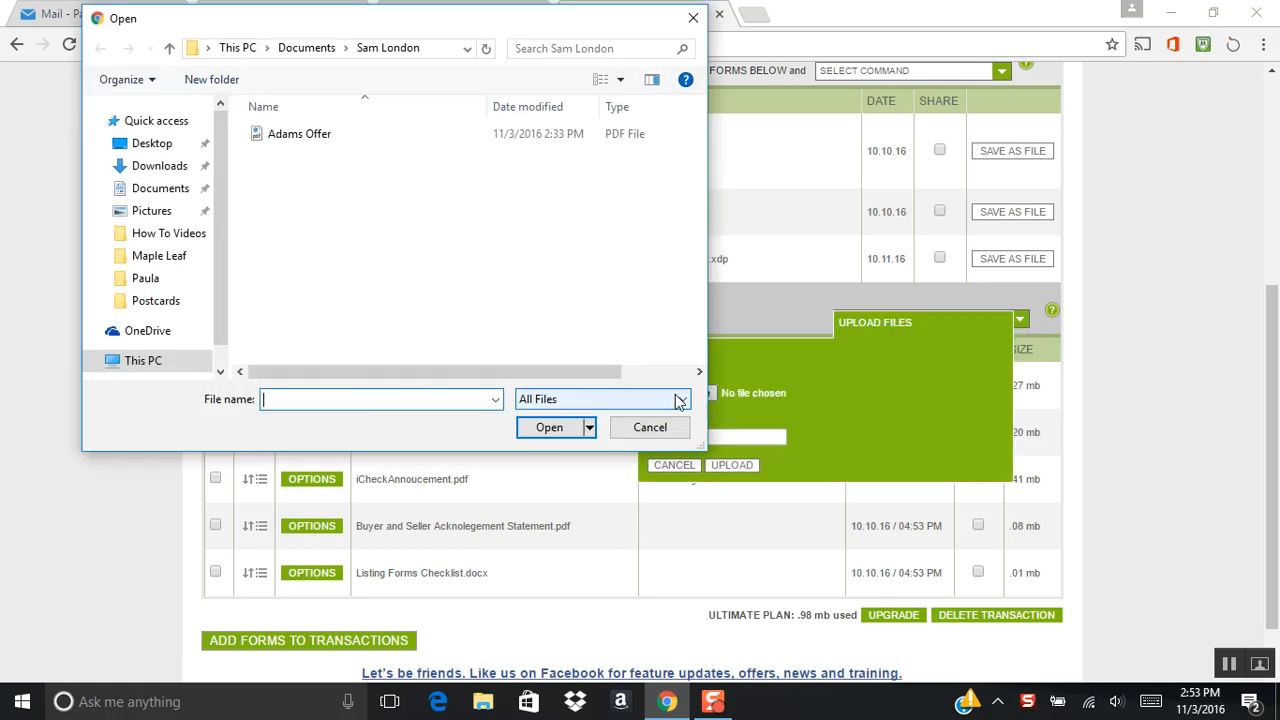
click(278, 140)
click(543, 429)
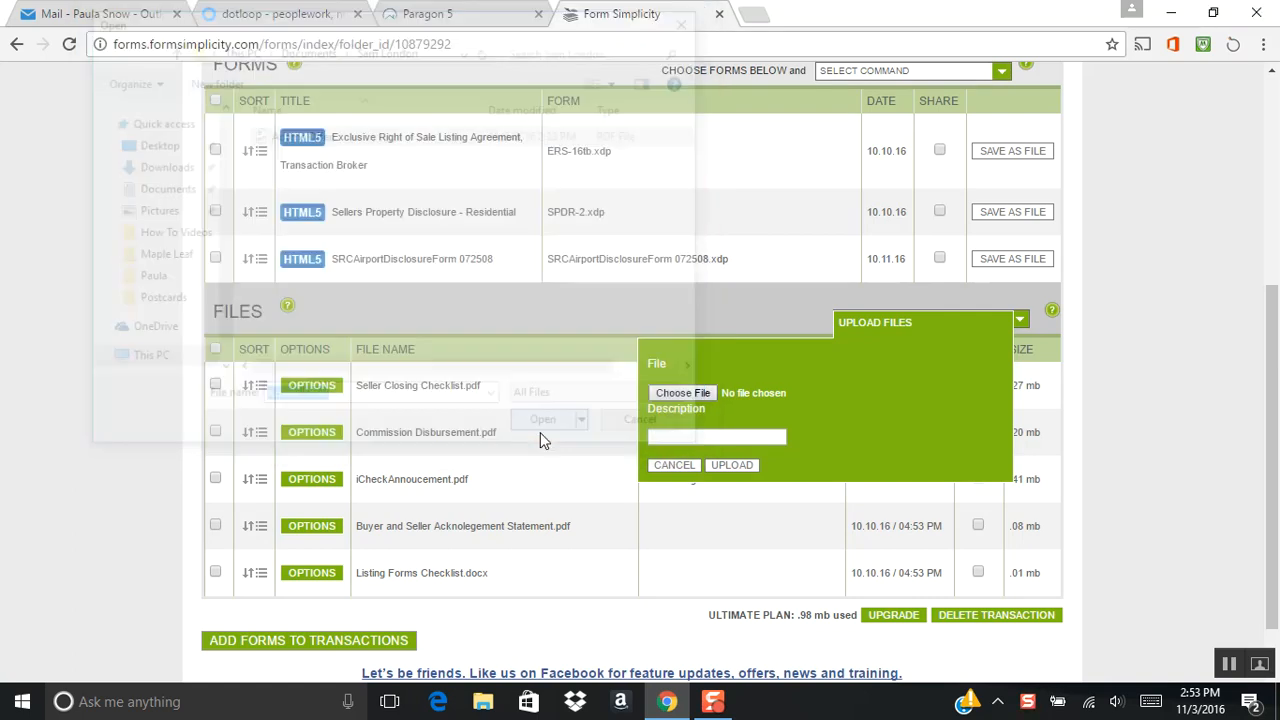
click(700, 437)
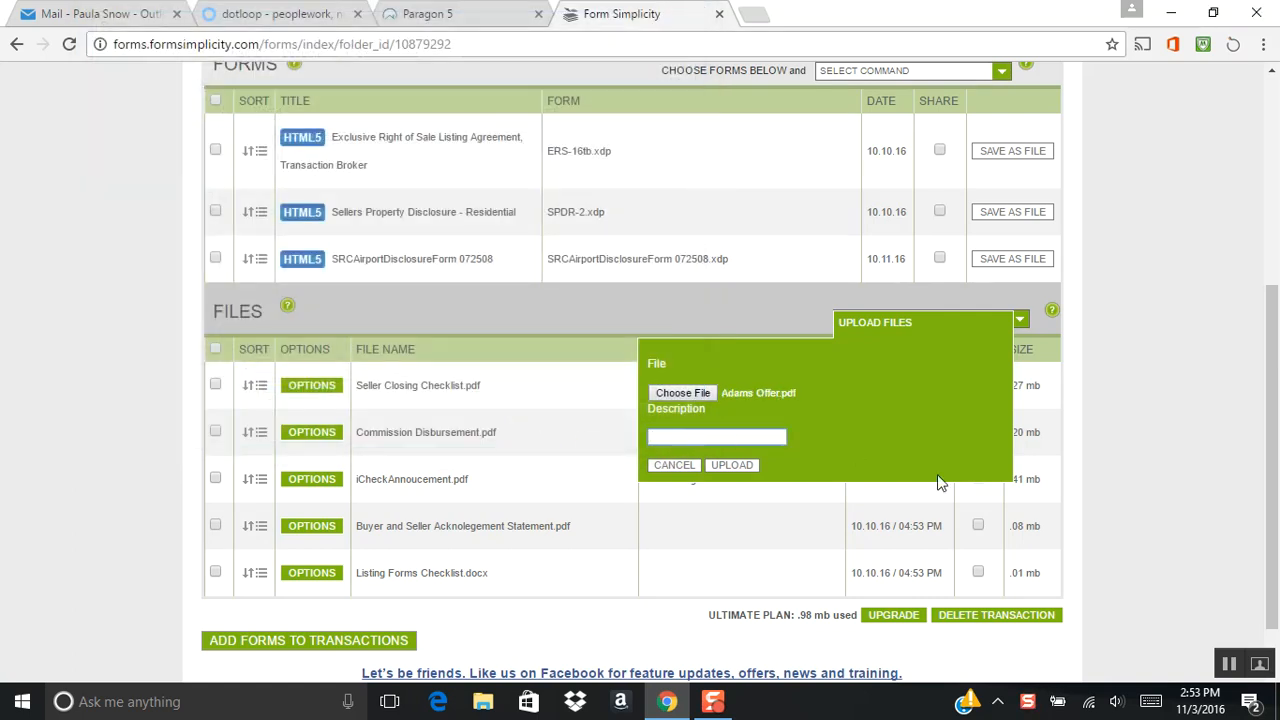
text(Adams Offer)
click(745, 466)
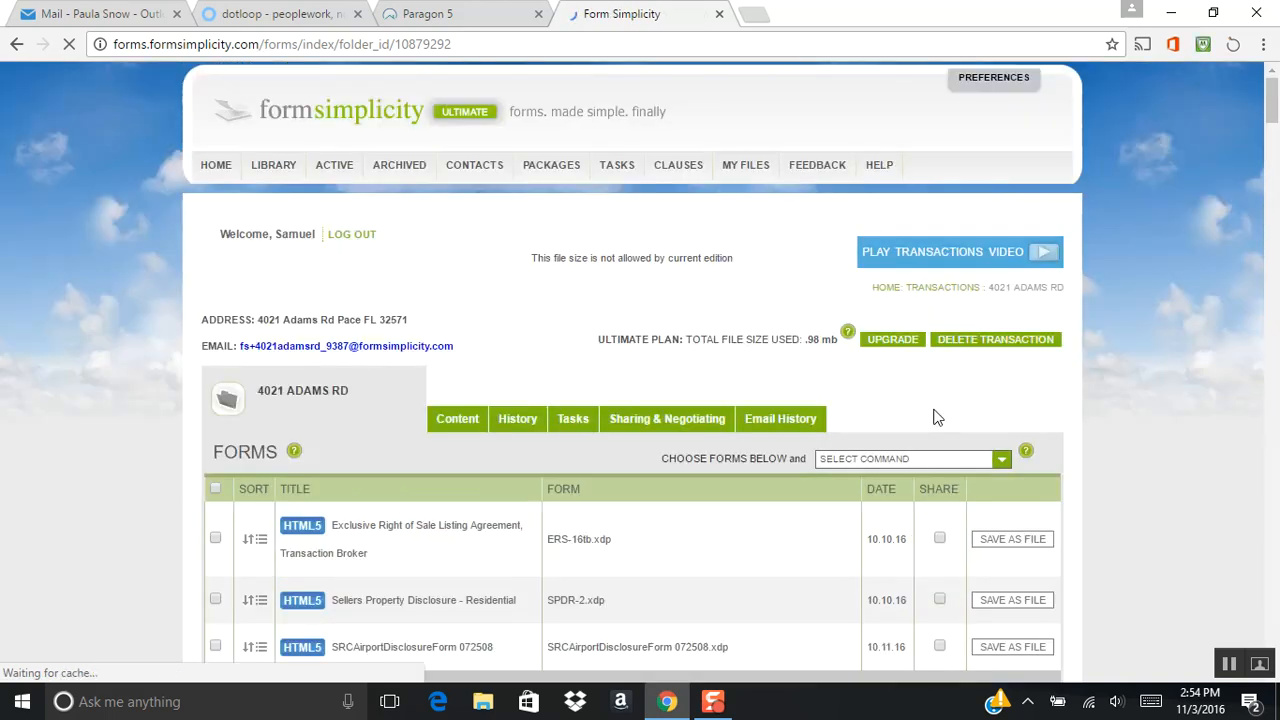
Create an eSign session from the SRCAirportDisclosureForm 072508 form, skipping the automatic inclusion of transaction parties
scroll(808, 411, down, 4)
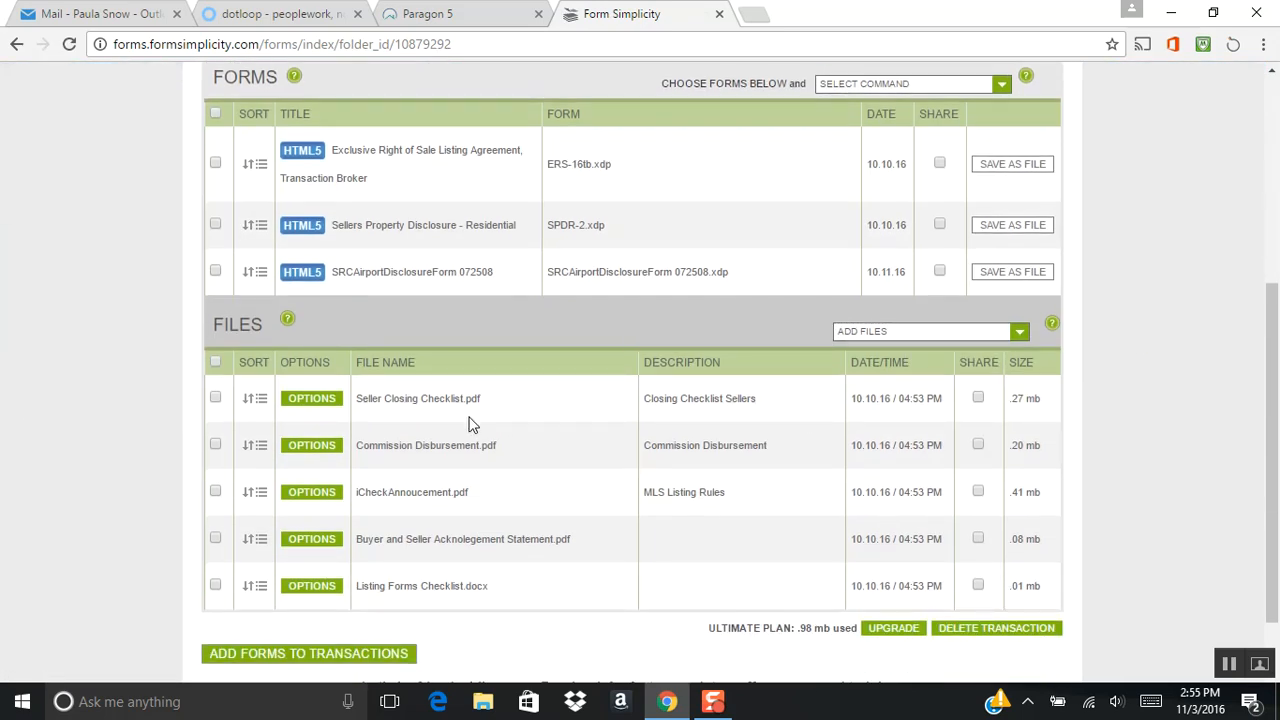
scroll(432, 440, down, 1)
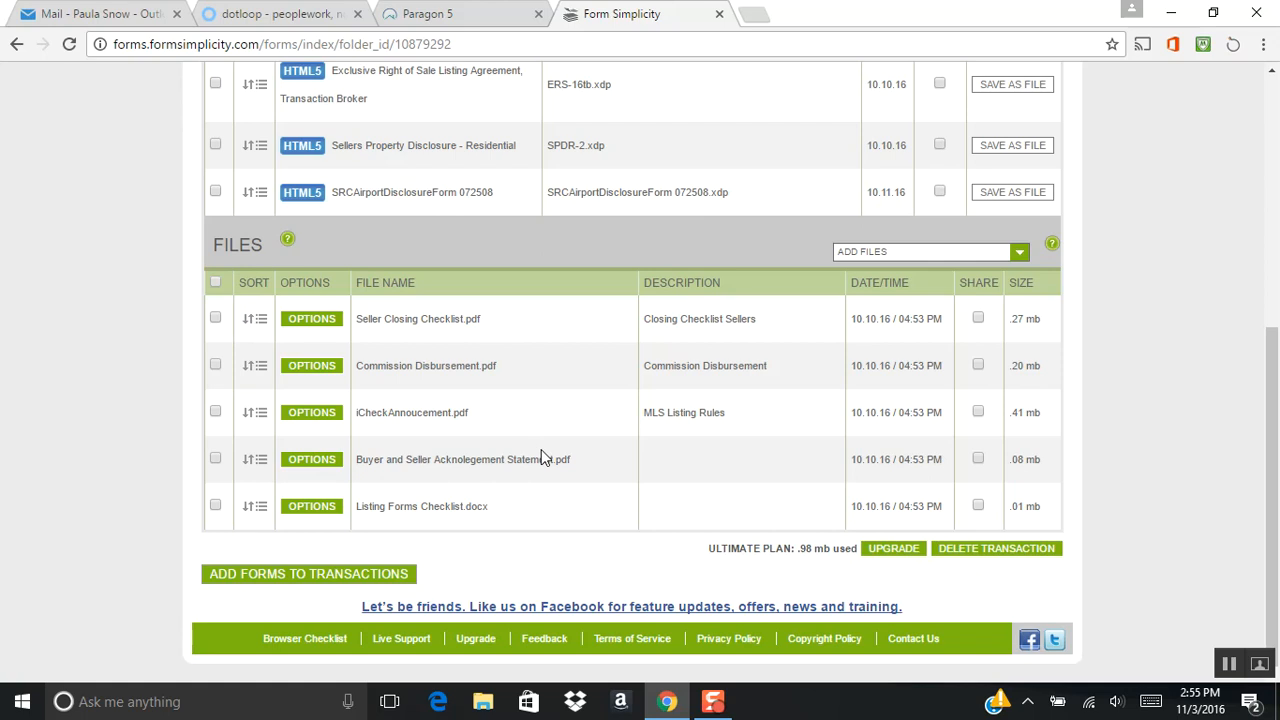
scroll(546, 458, up, 2)
scroll(546, 460, down, 2)
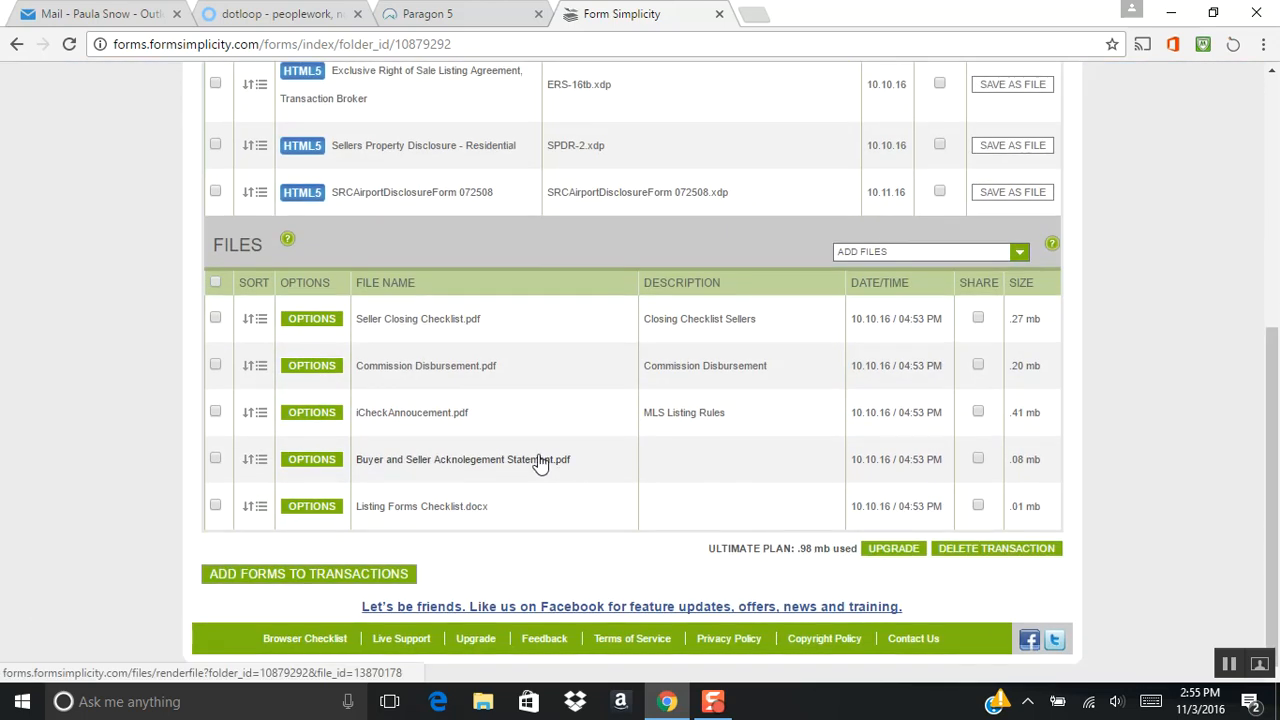
scroll(541, 455, up, 1)
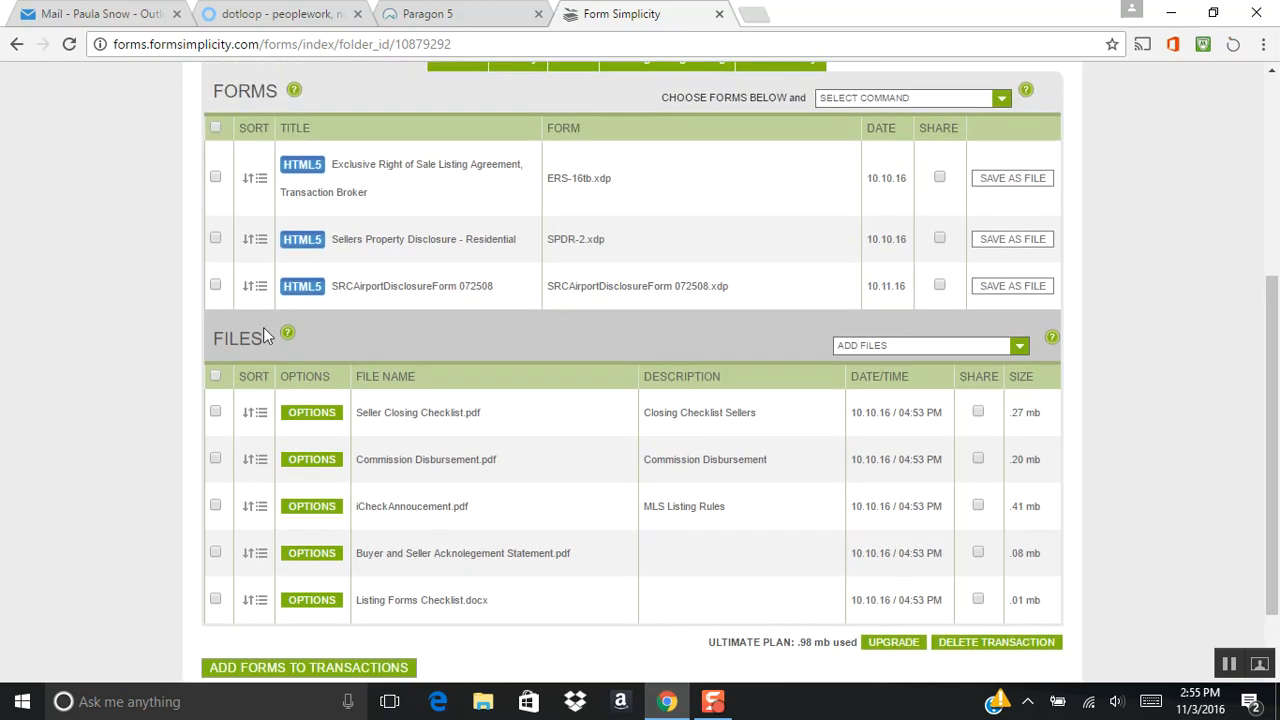
click(215, 286)
scroll(712, 314, up, 2)
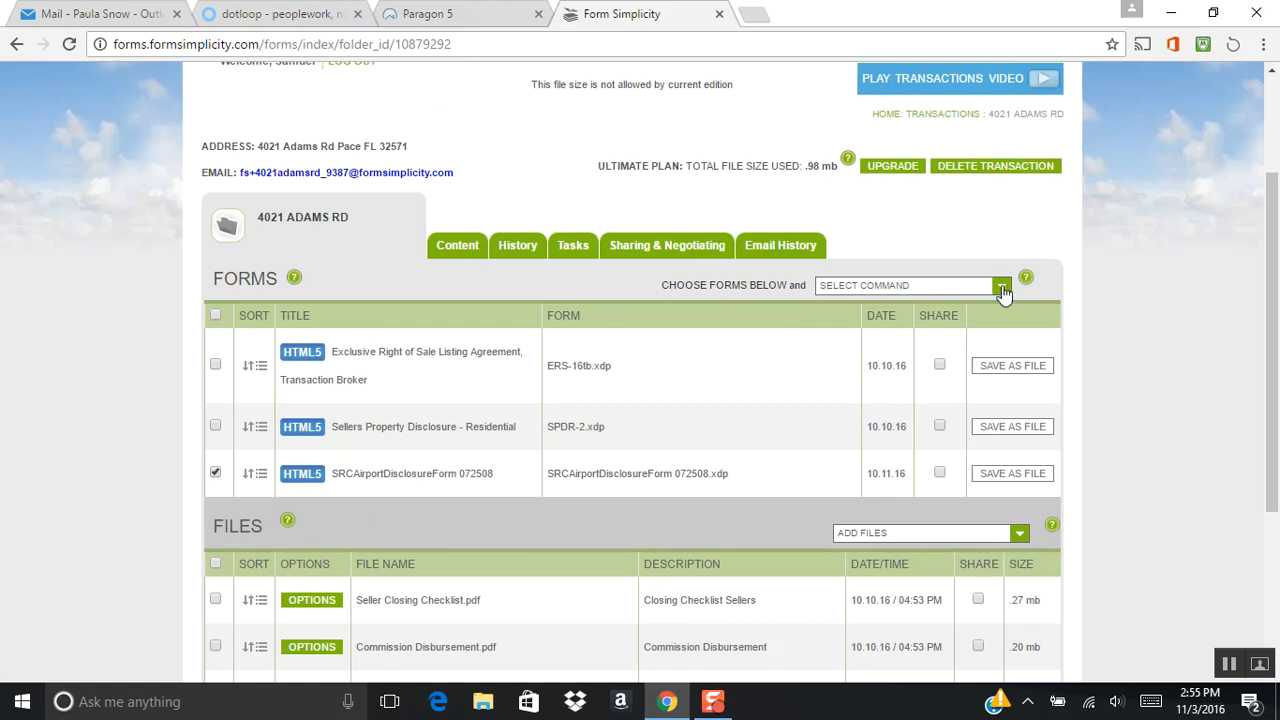
click(1000, 288)
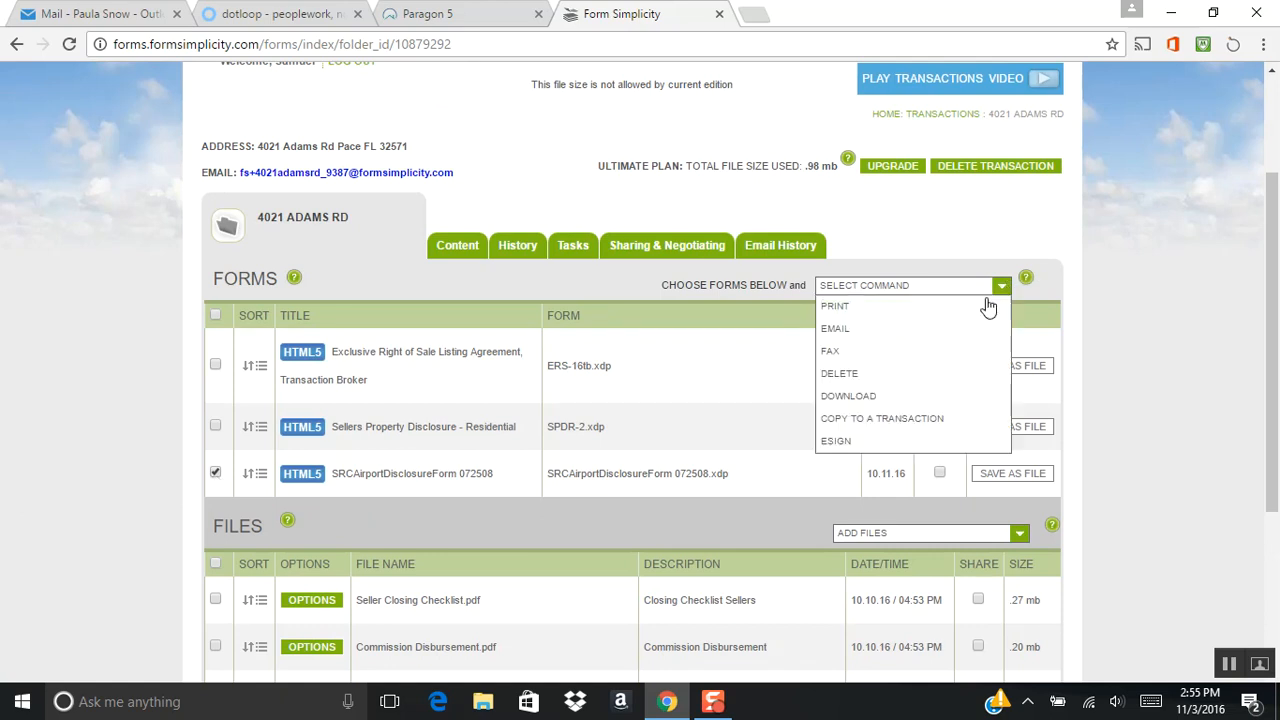
click(834, 441)
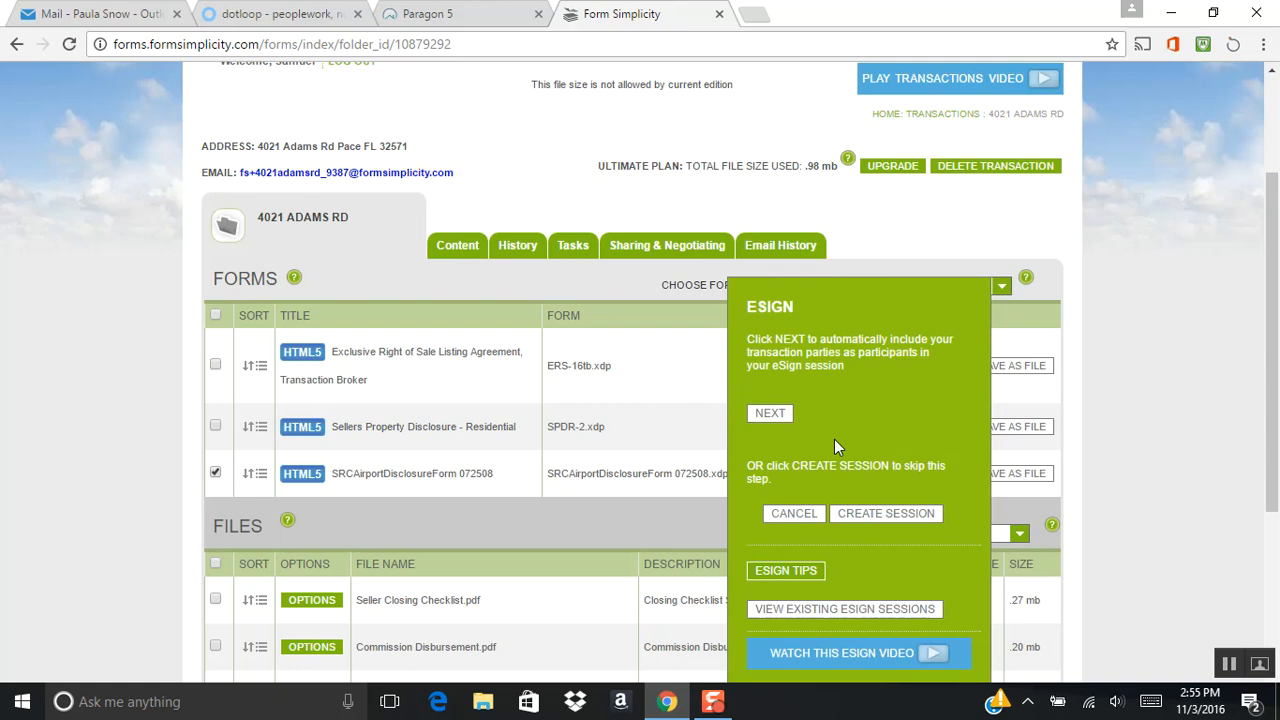
scroll(834, 434, down, 1)
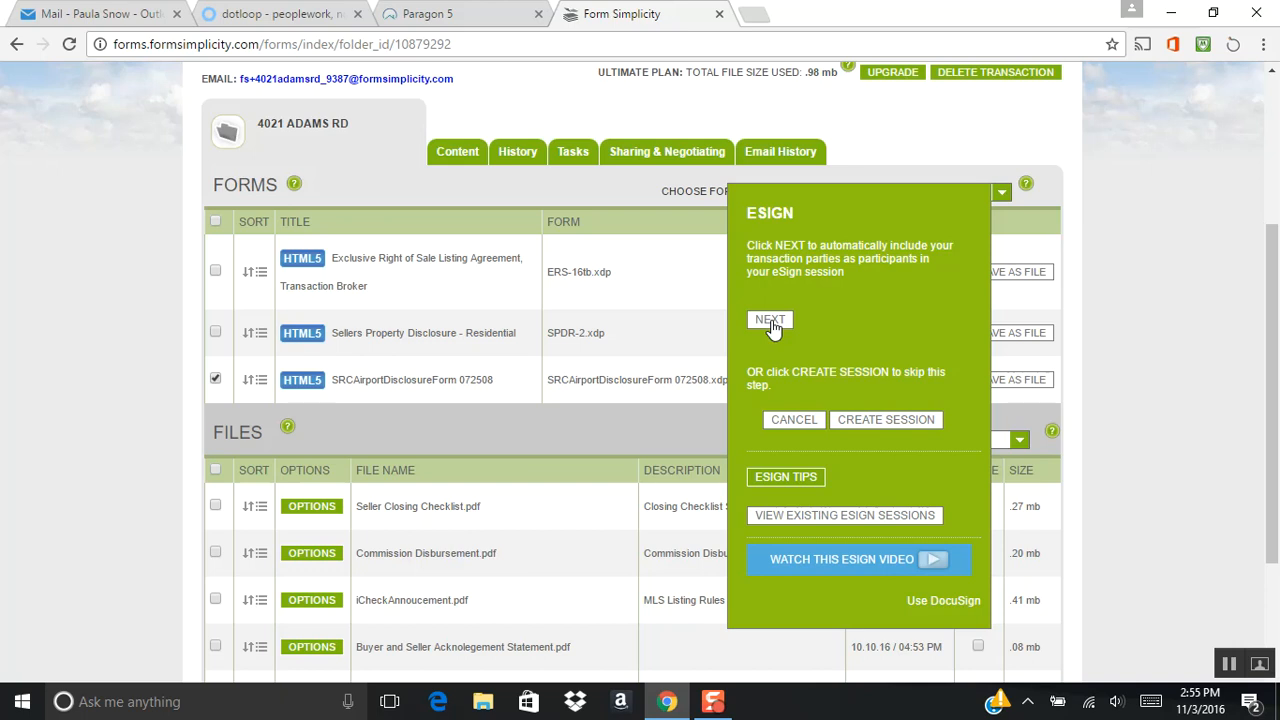
click(905, 419)
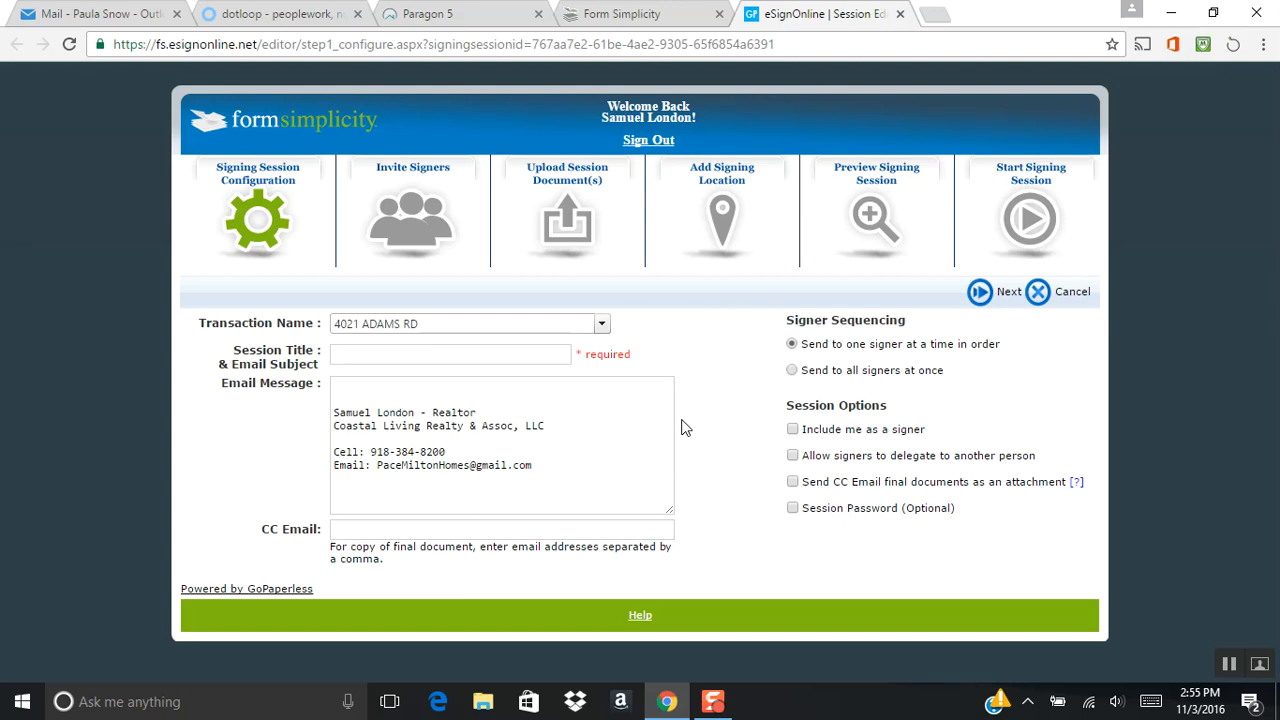
Title the session "Adams Offer", add a client greeting with "Please see attached offer and click to initial and sign.", and proceed to the signers
click(343, 357)
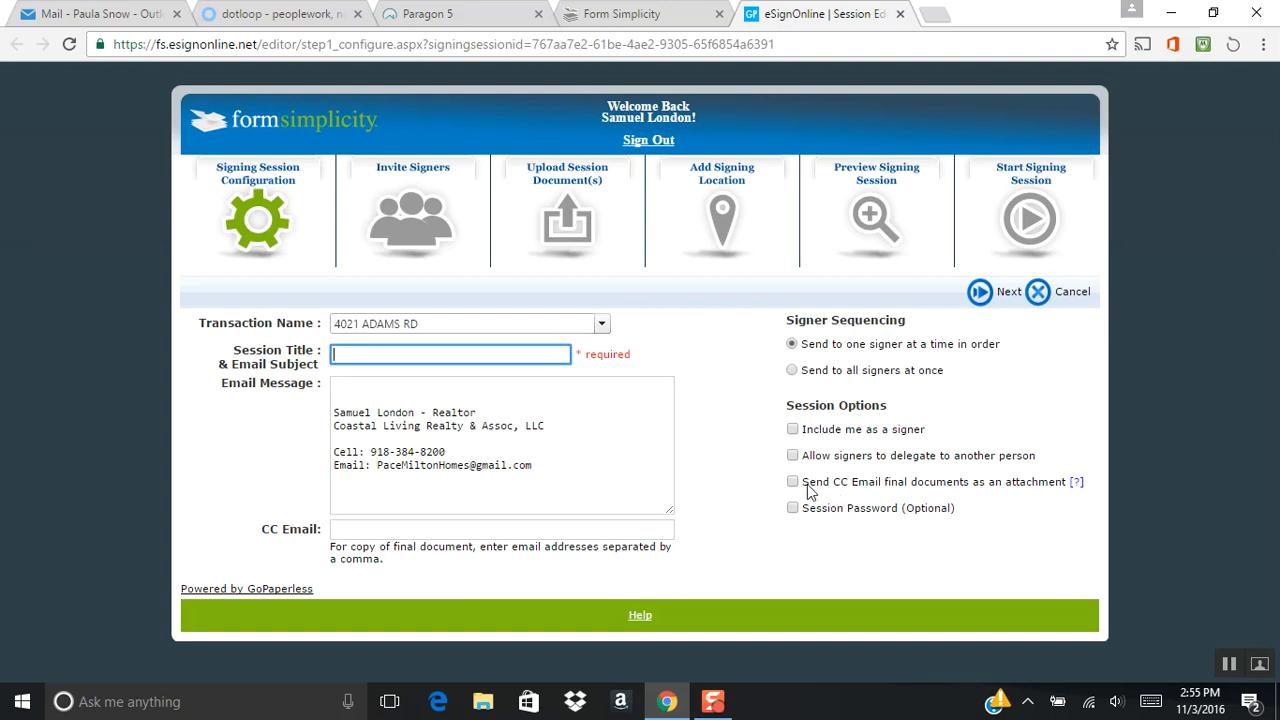
text(Adams Offer)
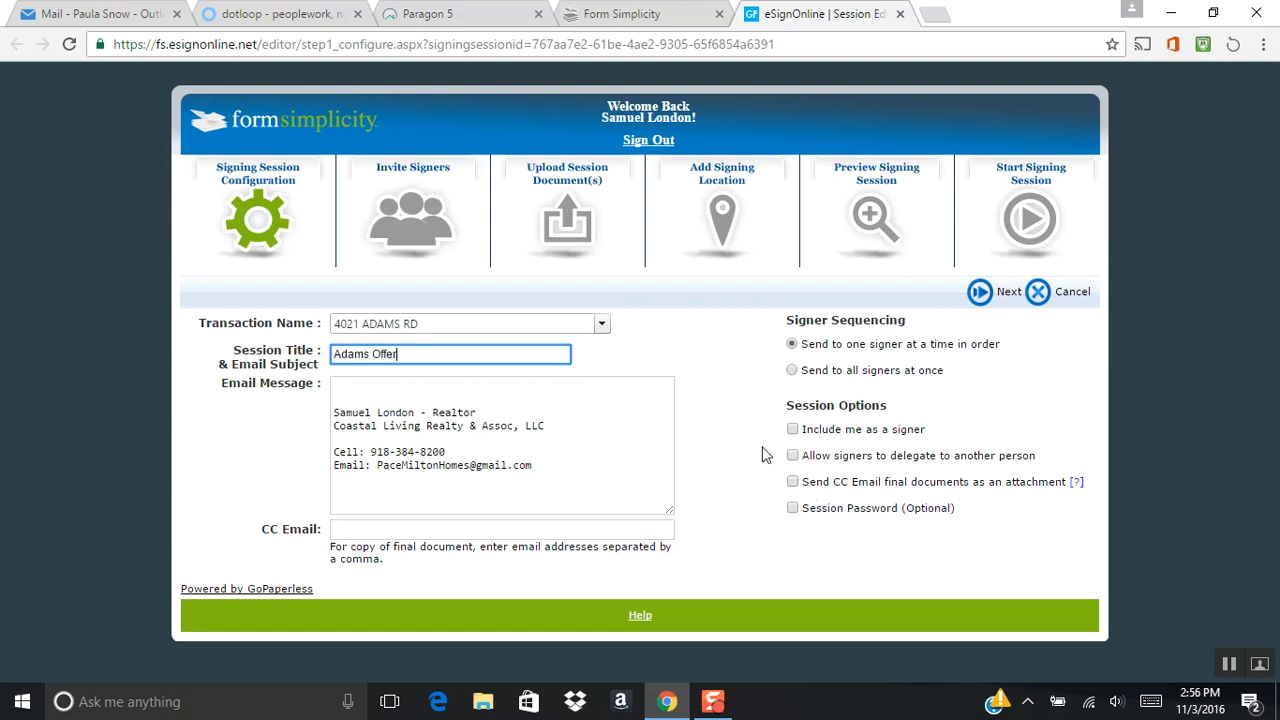
click(352, 390)
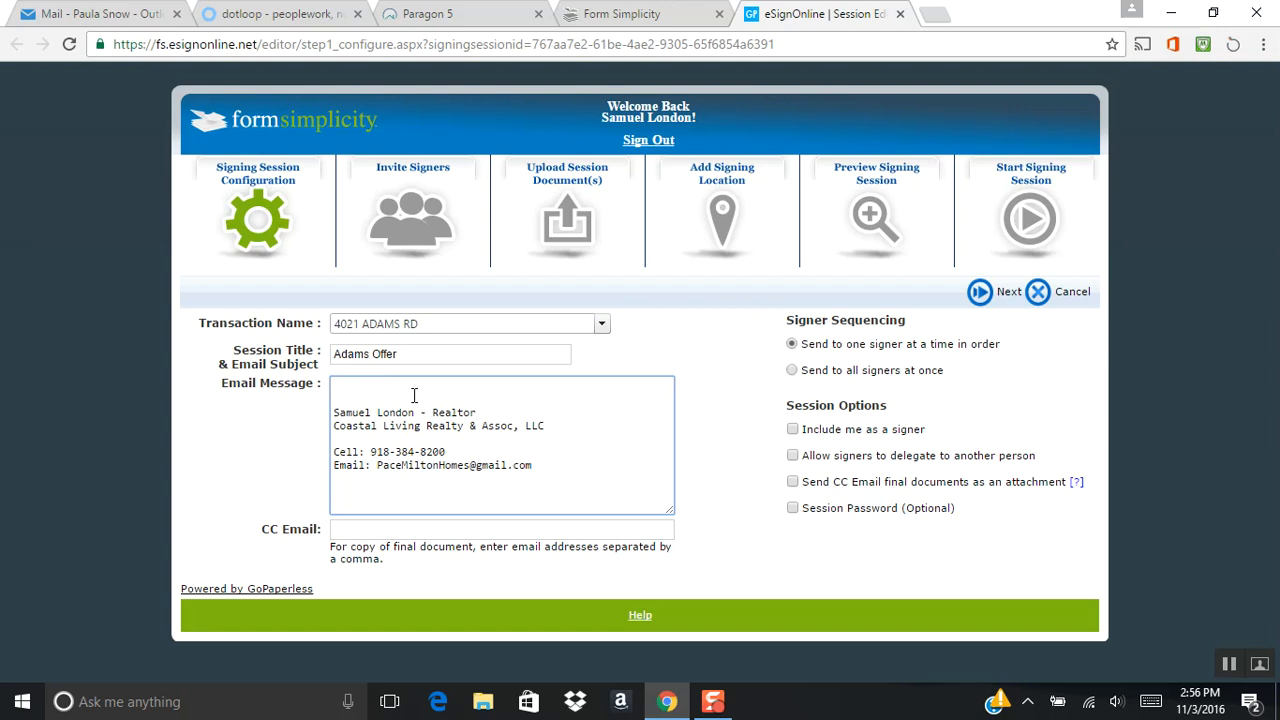
text(Hi Bob,)
key(Return)
text(Please see a)
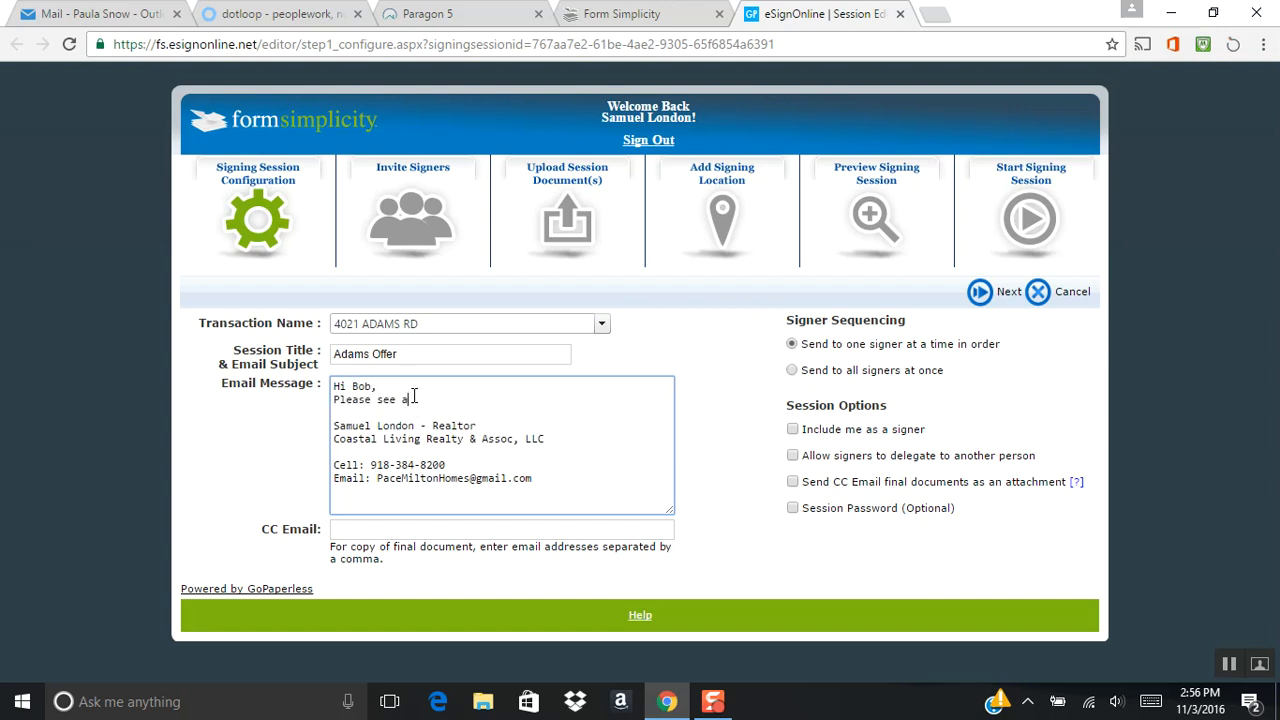
text(ttached offer and click to initial and sign.)
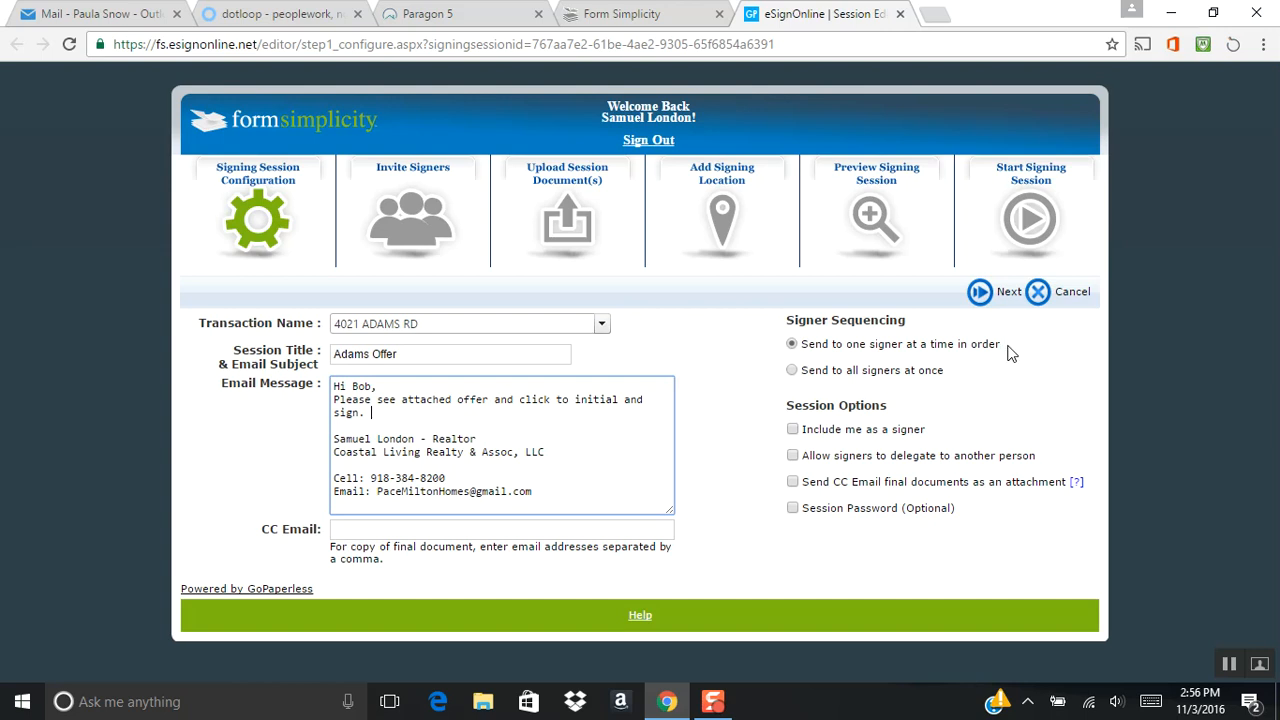
click(981, 298)
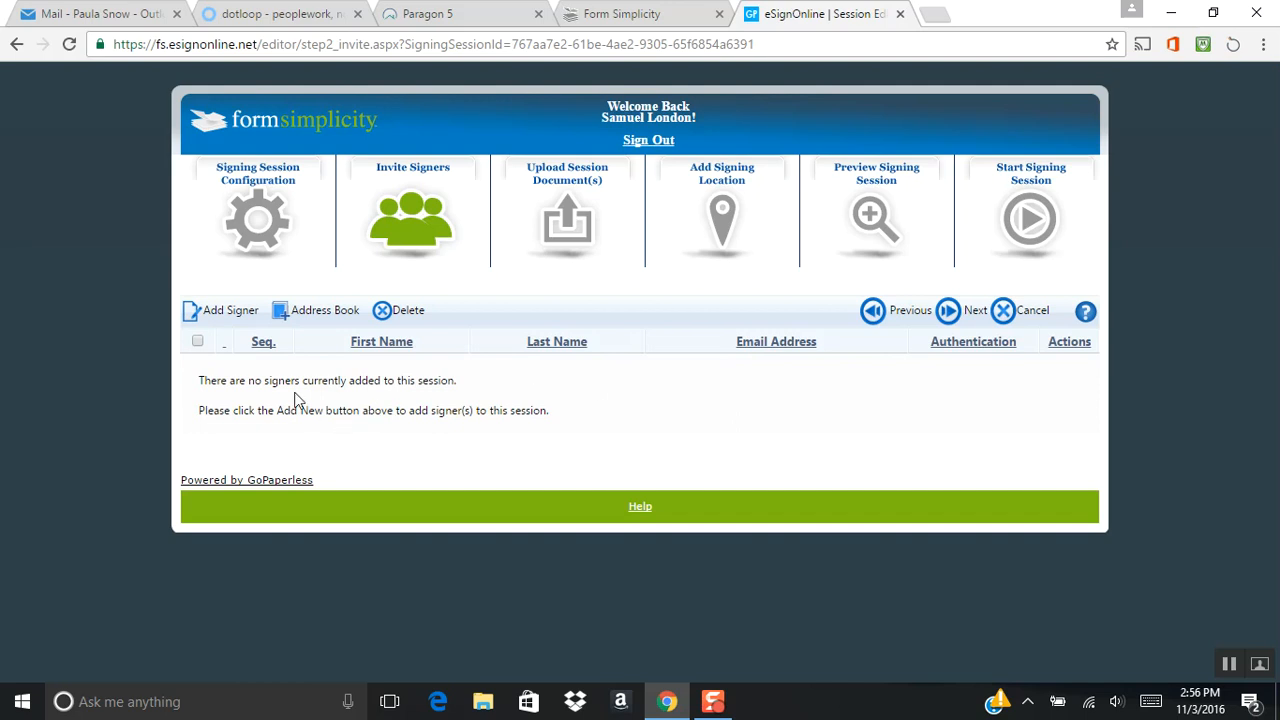
click(232, 312)
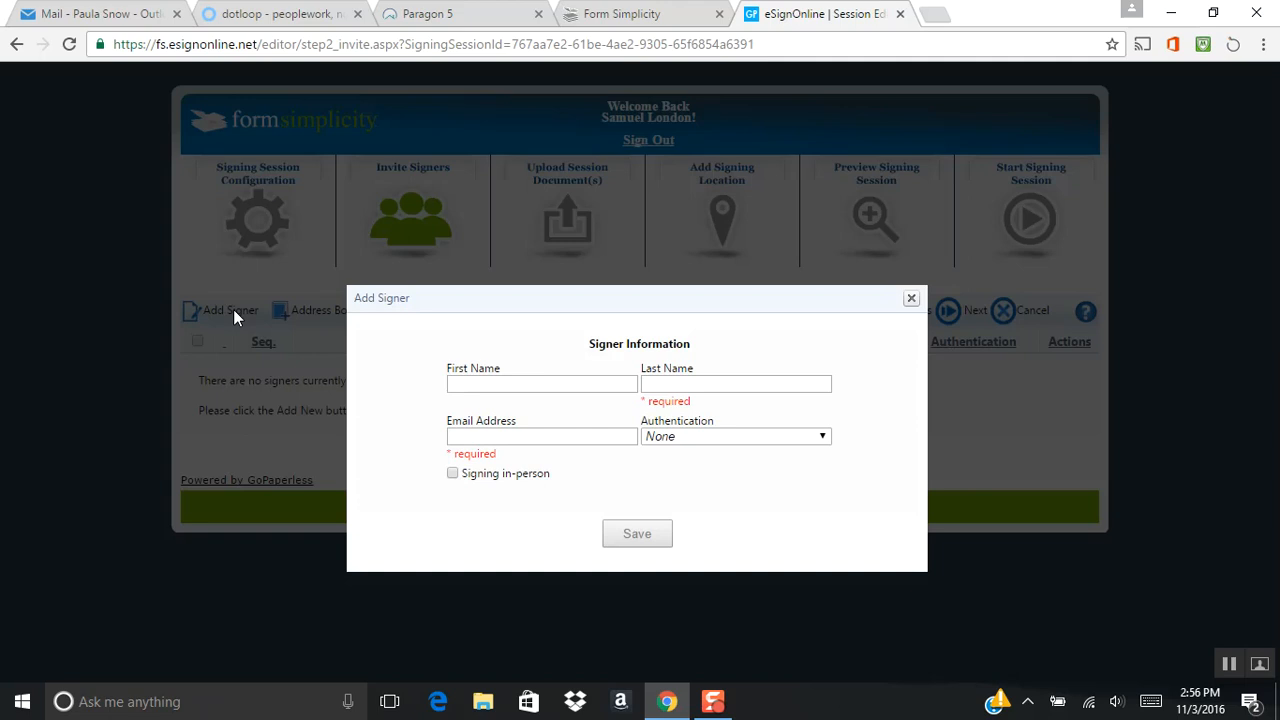
click(494, 382)
click(911, 300)
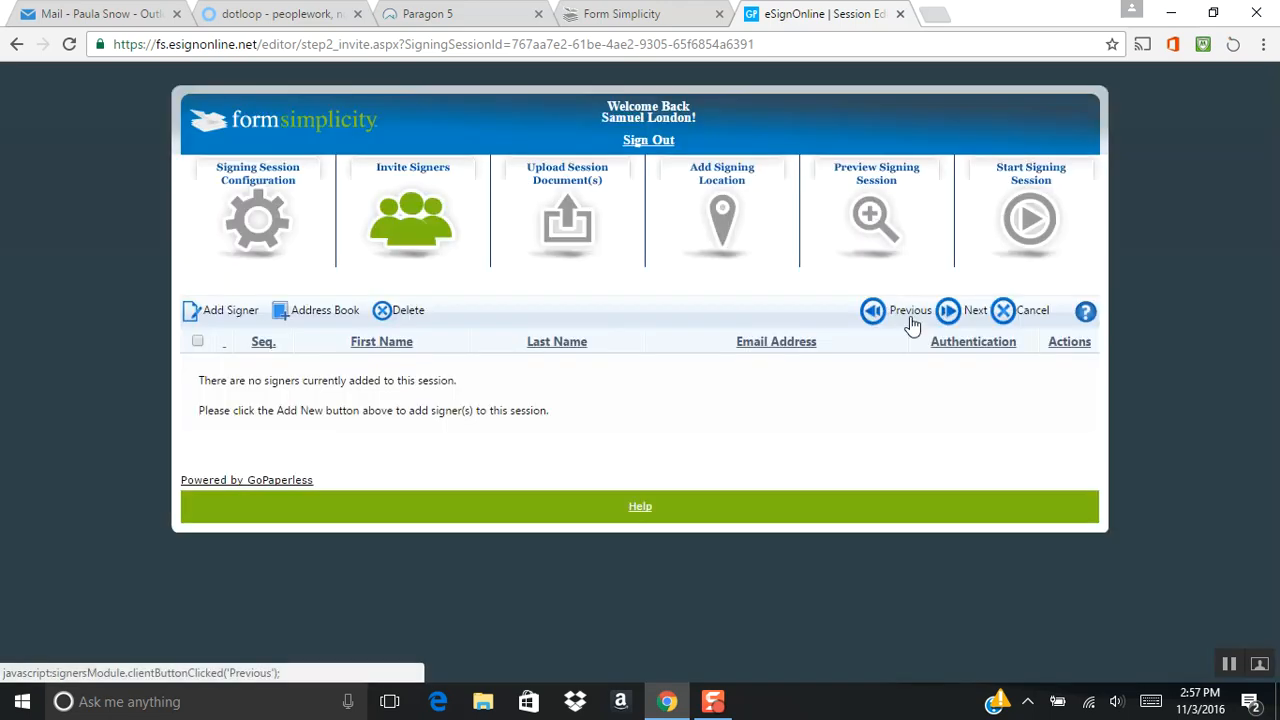
Add the third contact in the address book as a signer for the session
click(309, 314)
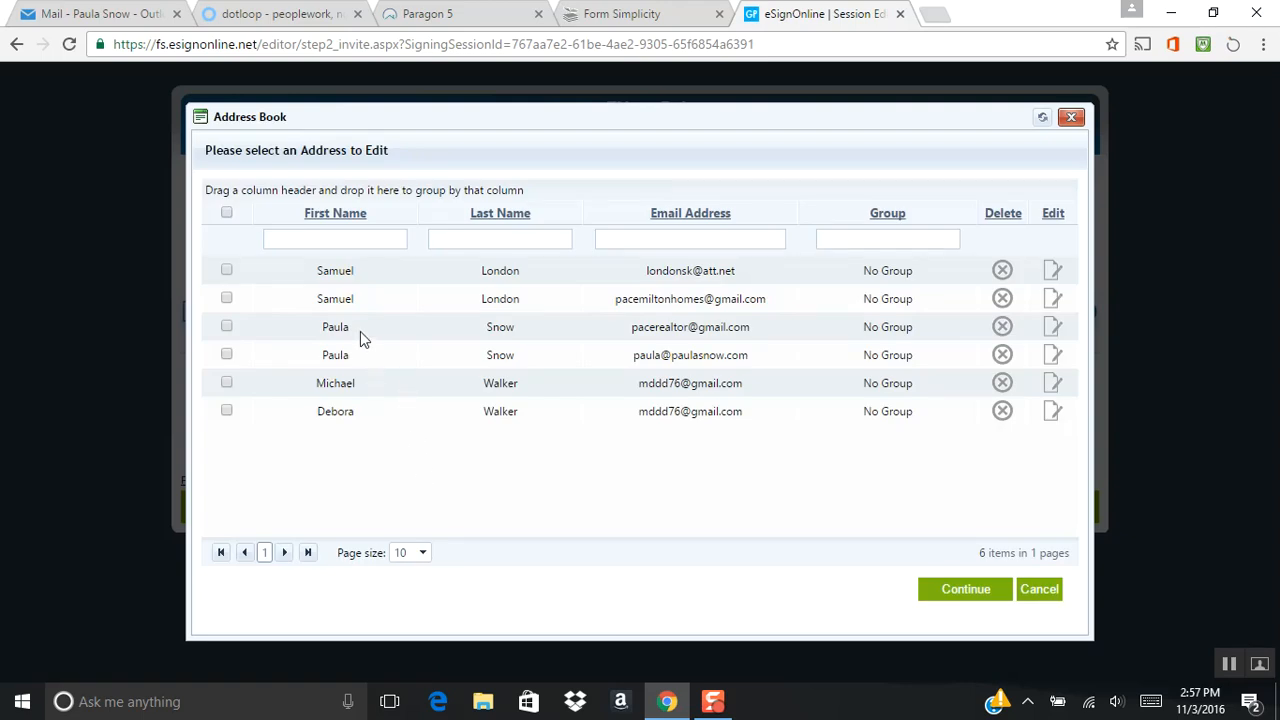
click(226, 328)
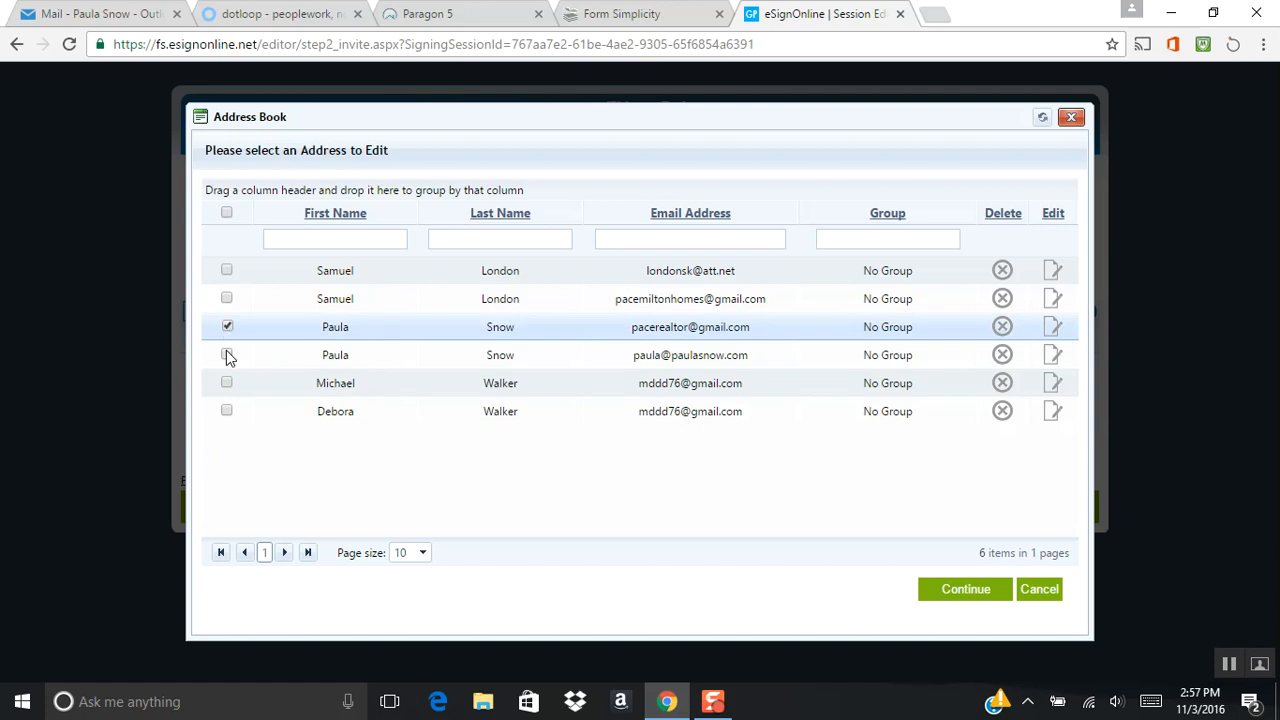
click(965, 592)
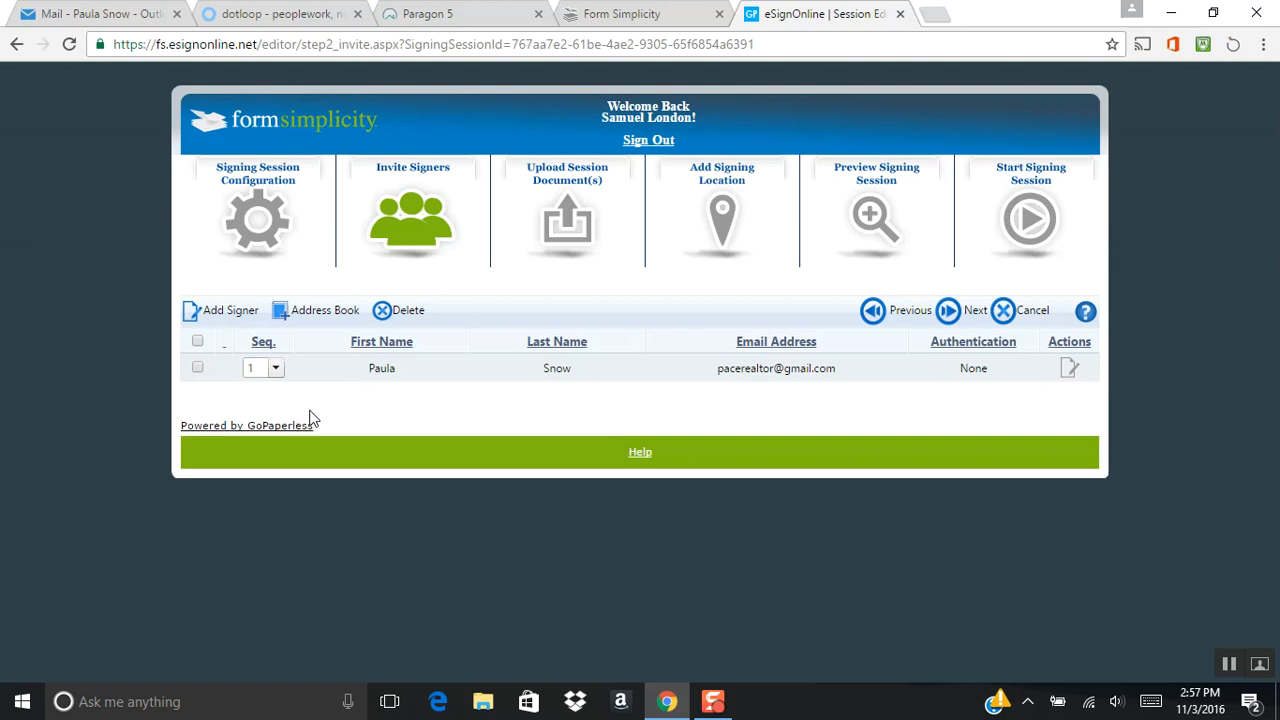
Assign the invited signer to the Seller 1 role and remove the template's unassigned signing locations
click(947, 313)
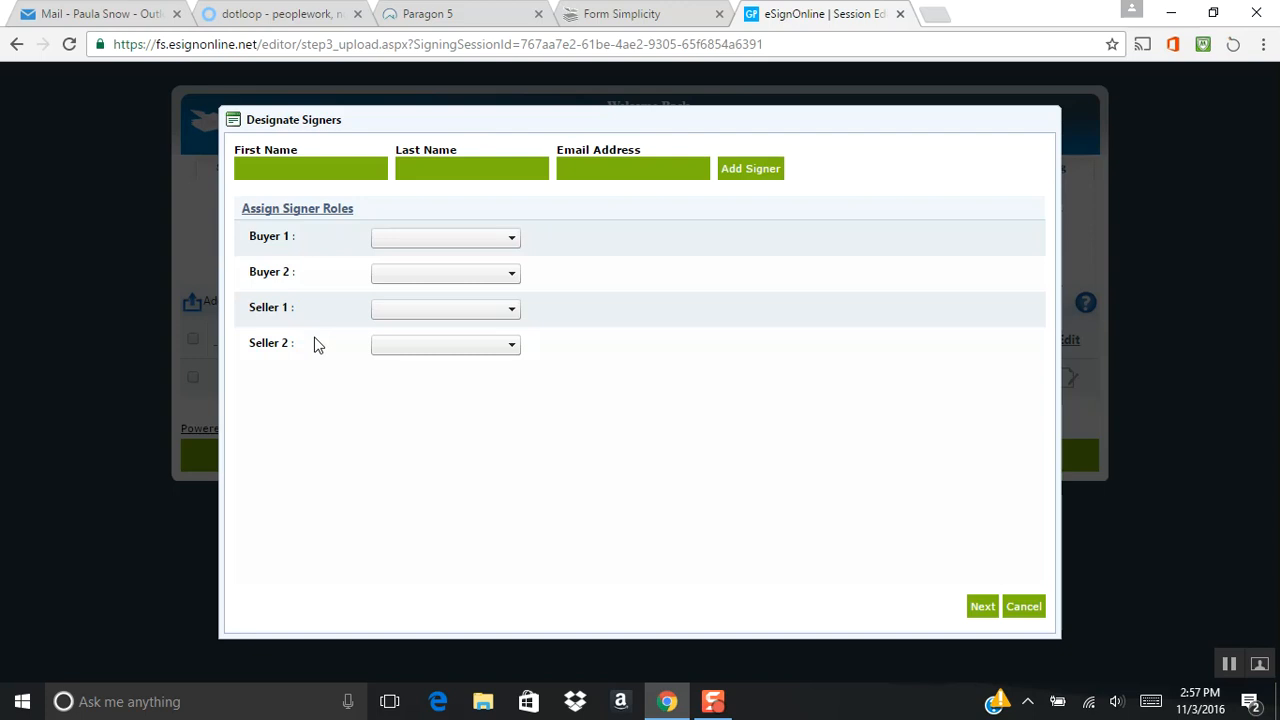
click(513, 311)
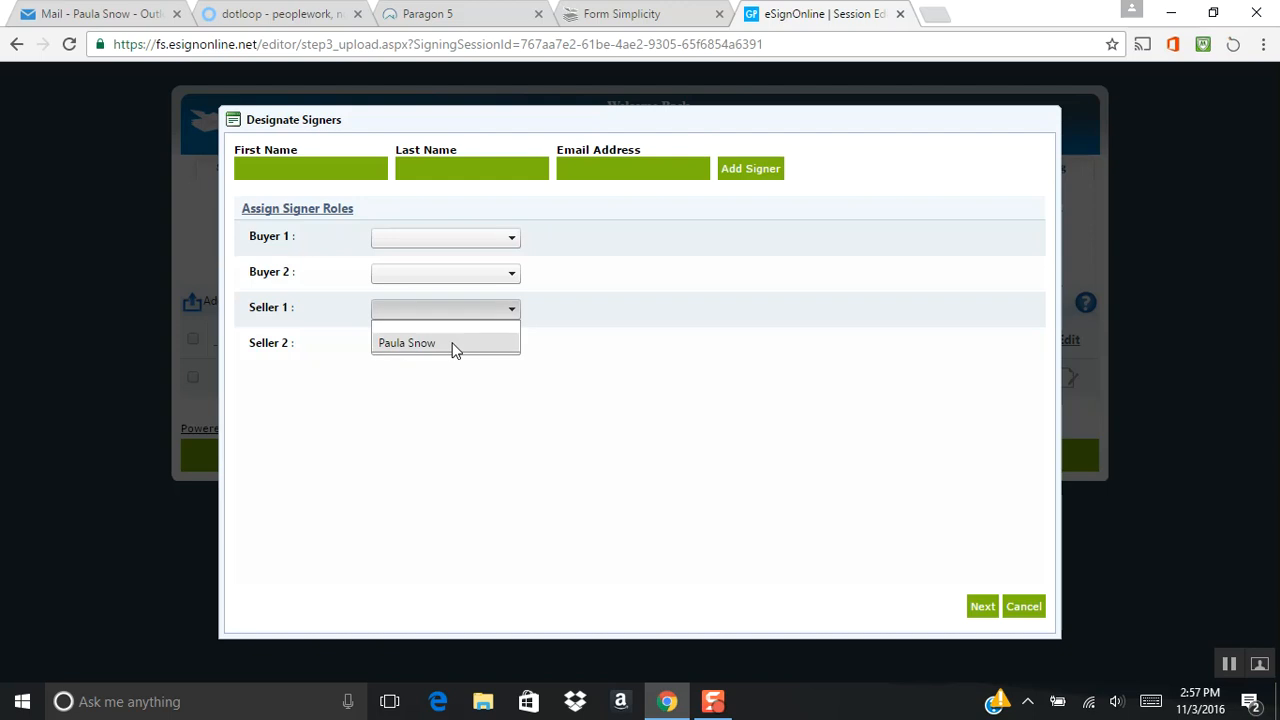
click(452, 345)
click(980, 610)
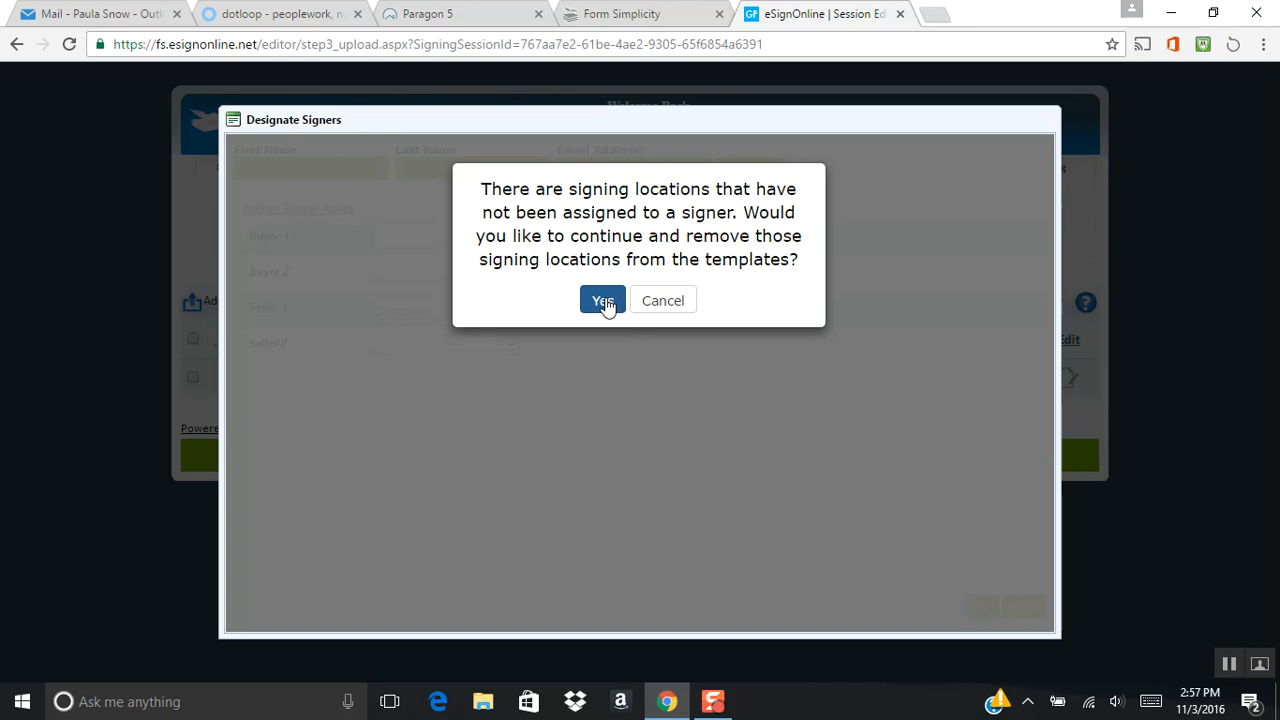
click(603, 301)
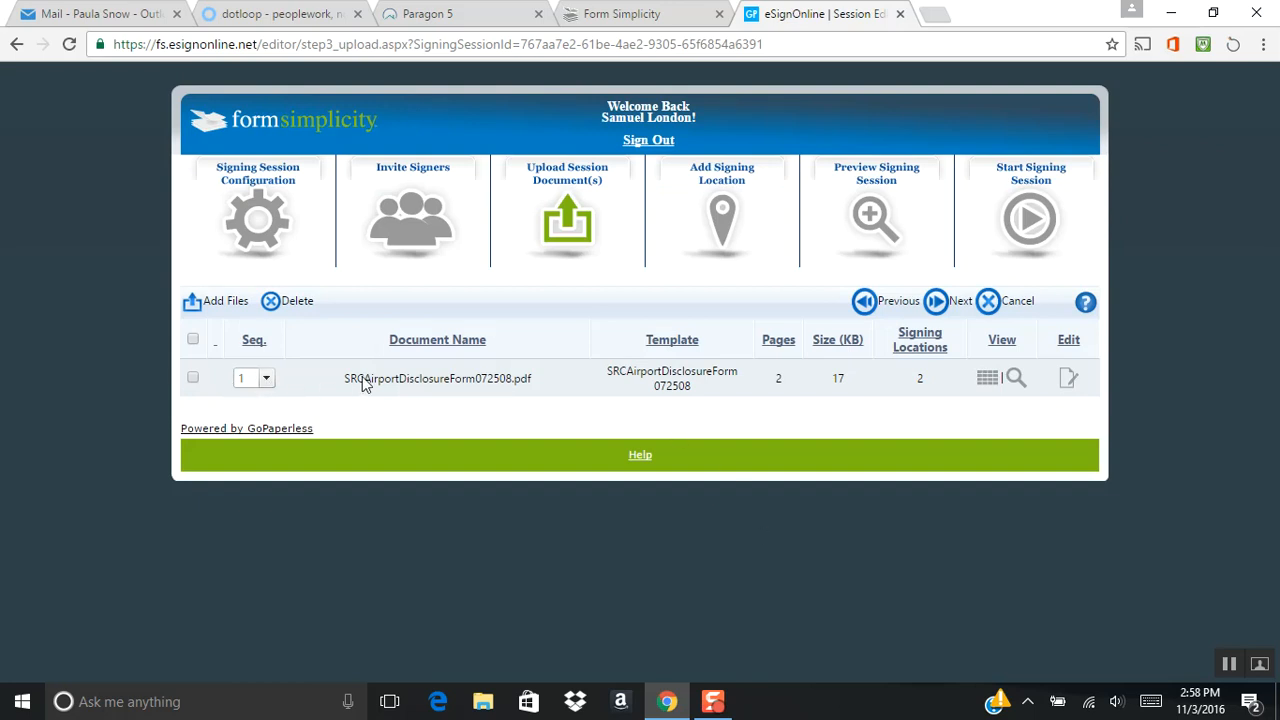
Delete SRCAirportDisclosureForm072508.pdf from the session documents
click(194, 380)
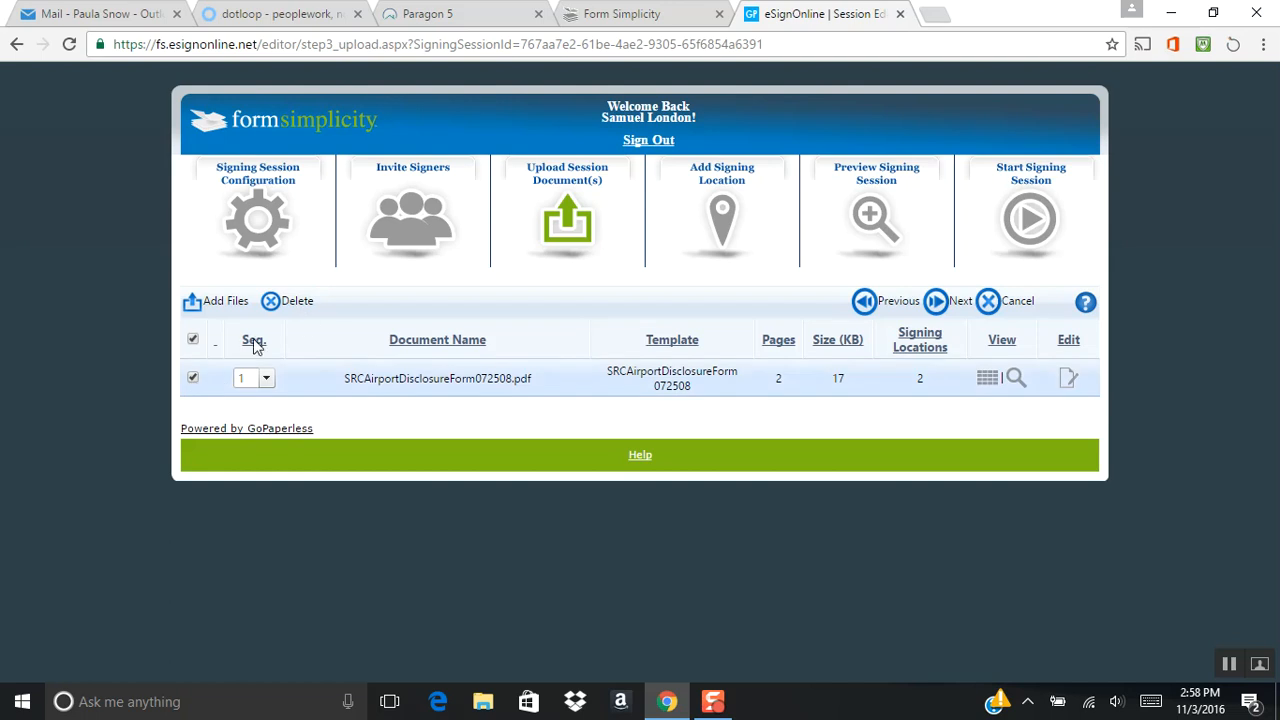
click(282, 302)
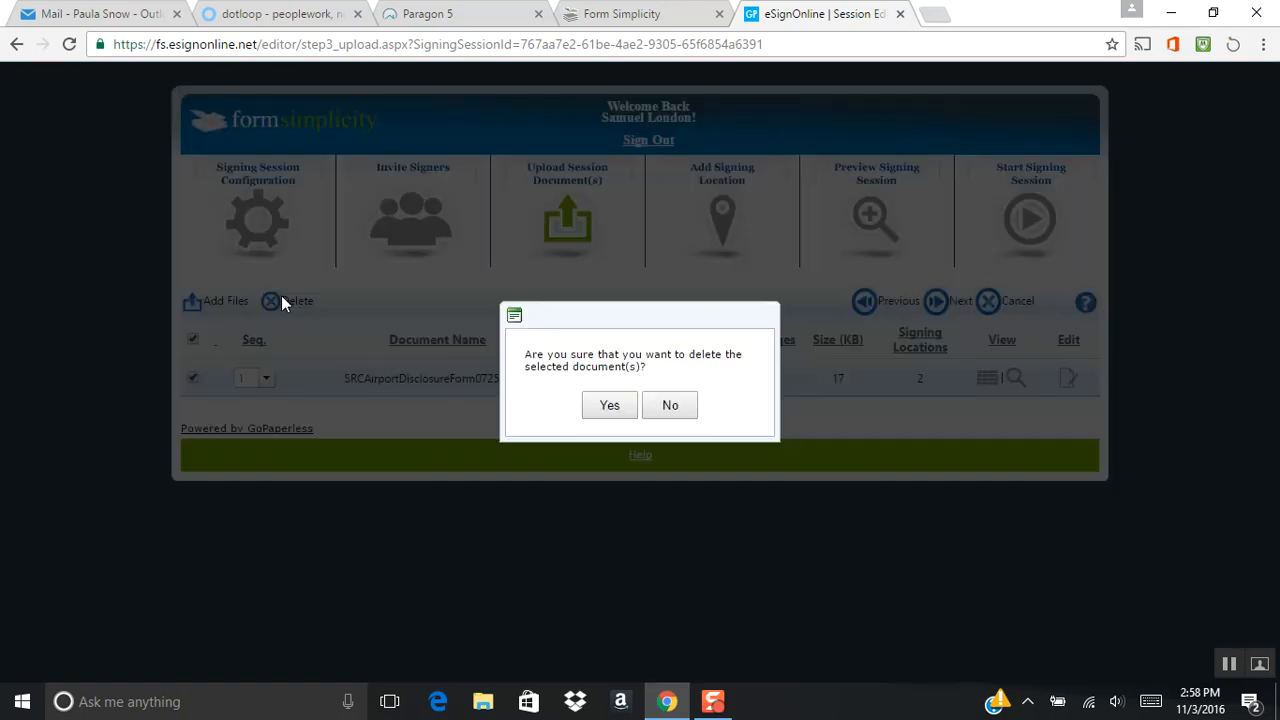
click(610, 404)
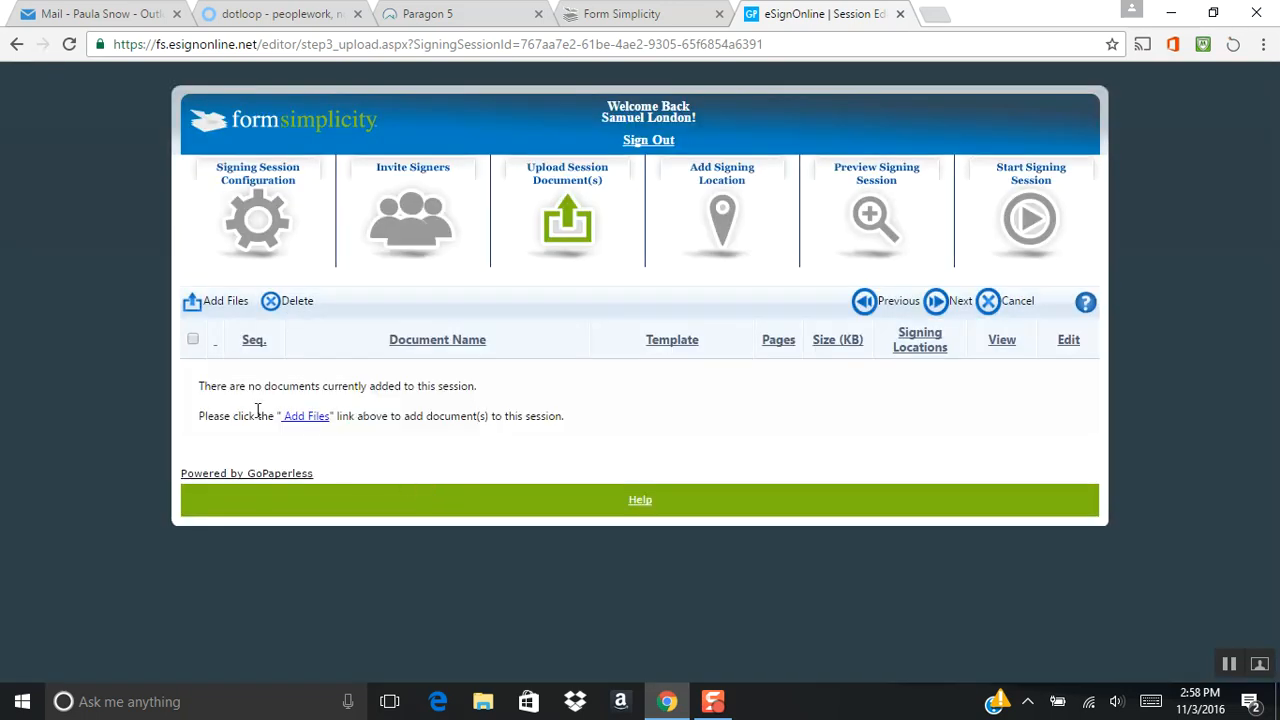
Upload Adams Offer.pdf from the local disk to the session and proceed to adding signing locations
click(201, 304)
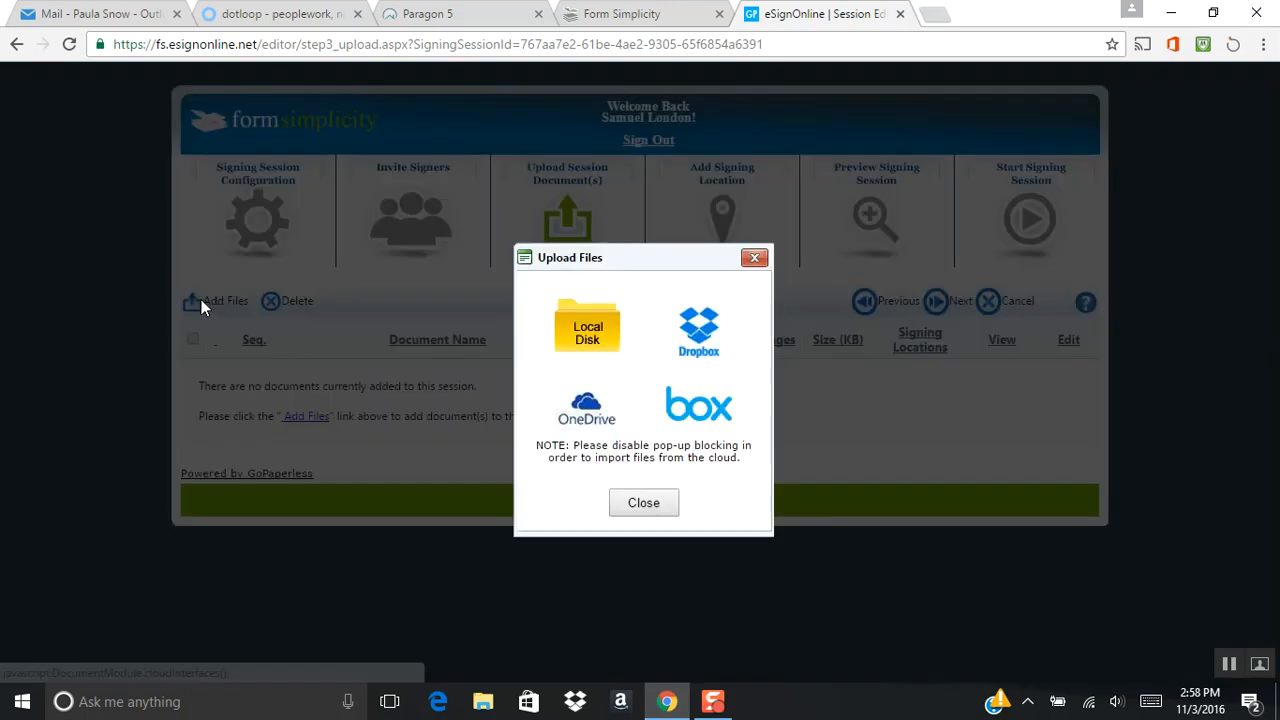
click(595, 330)
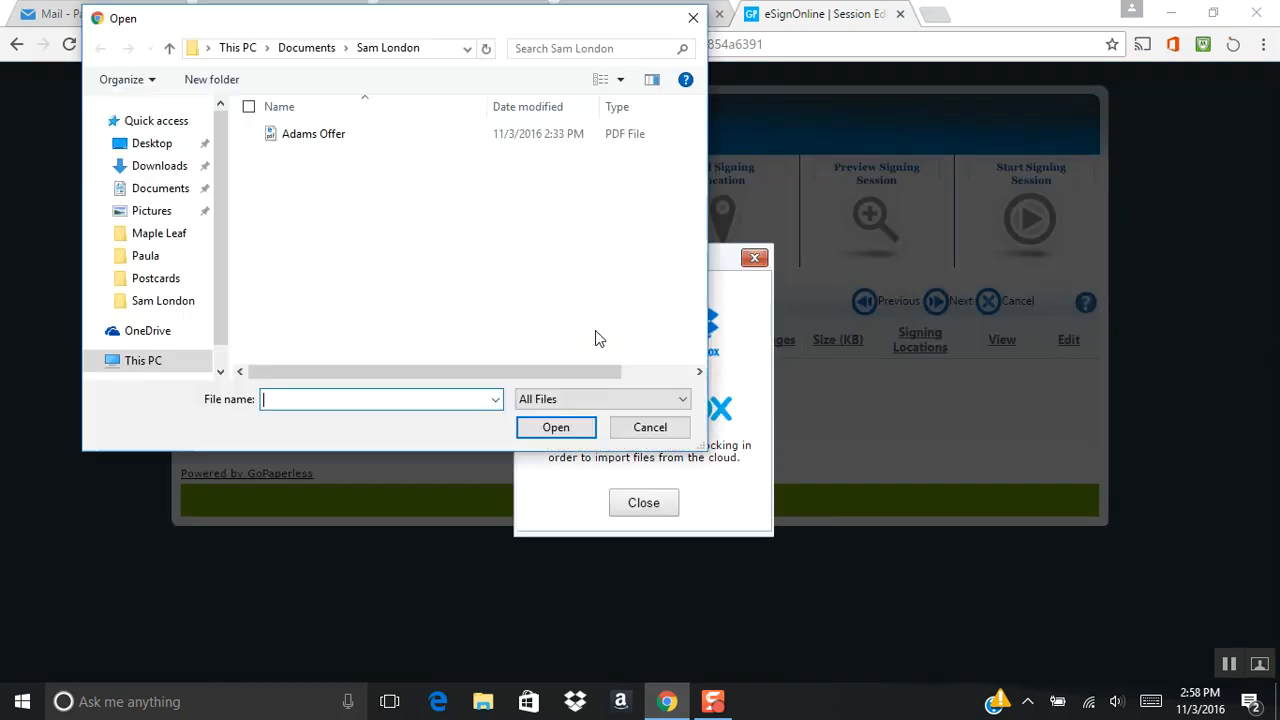
double_click(301, 138)
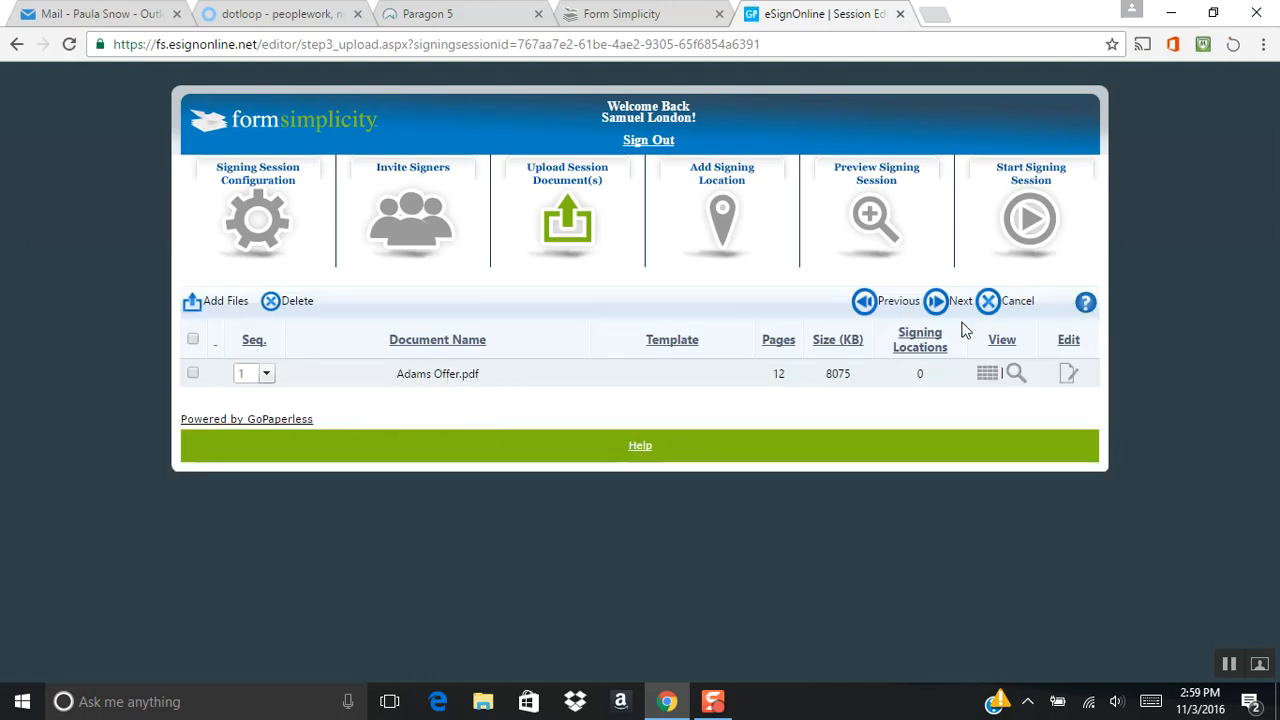
click(943, 301)
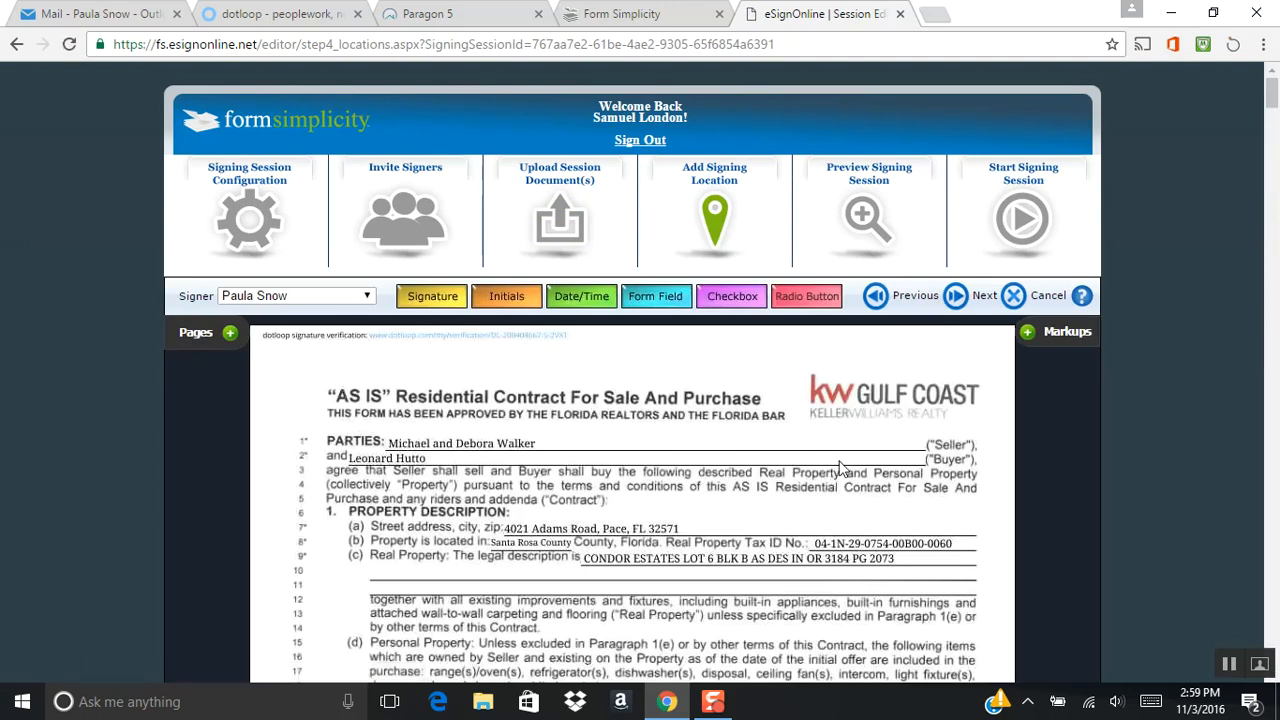
Place an initials location for the invited signer in the first Seller's Initials box on page 1
scroll(840, 467, down, 1)
scroll(840, 467, down, 1)
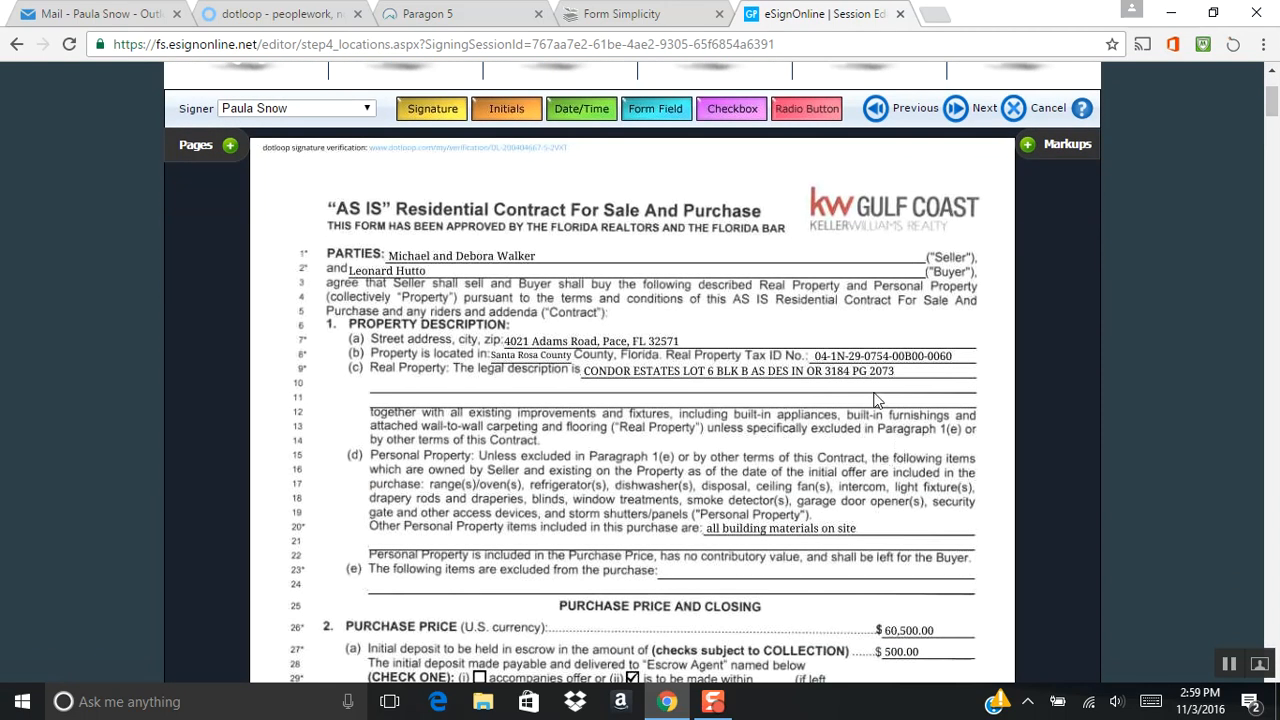
scroll(890, 405, down, 2)
scroll(905, 425, down, 4)
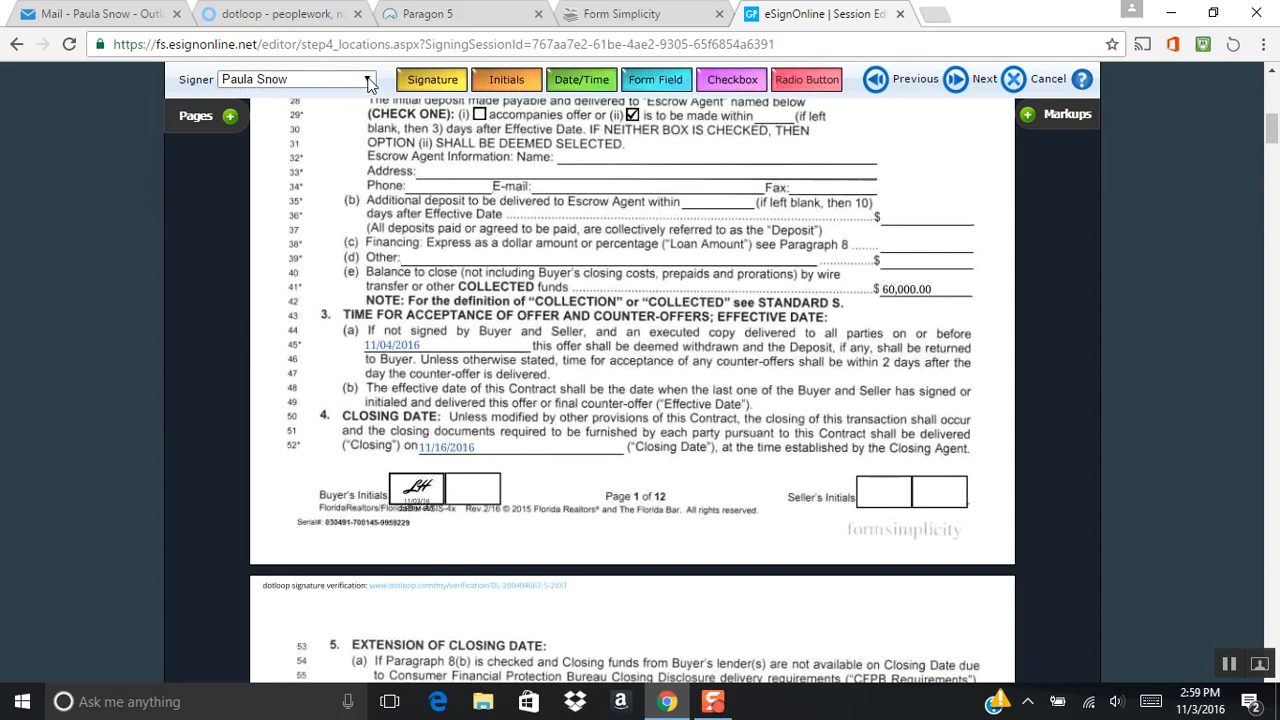
click(368, 82)
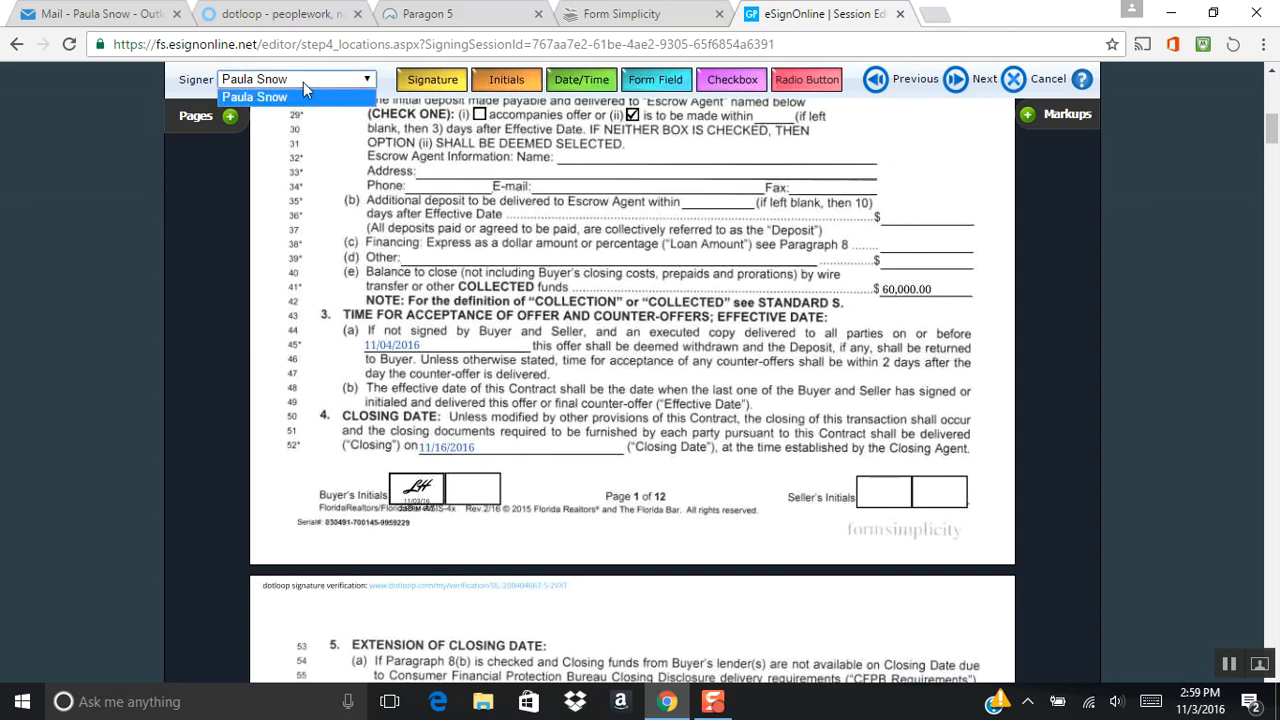
click(327, 99)
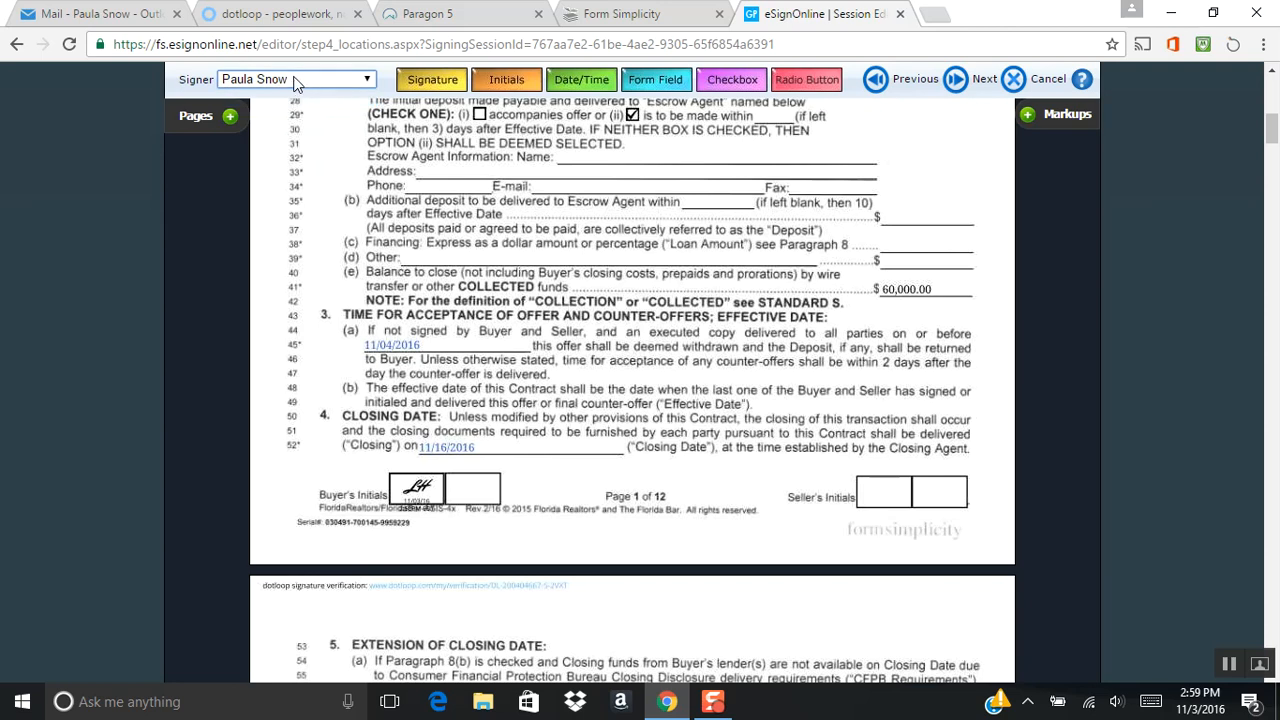
drag(511, 86, 866, 508)
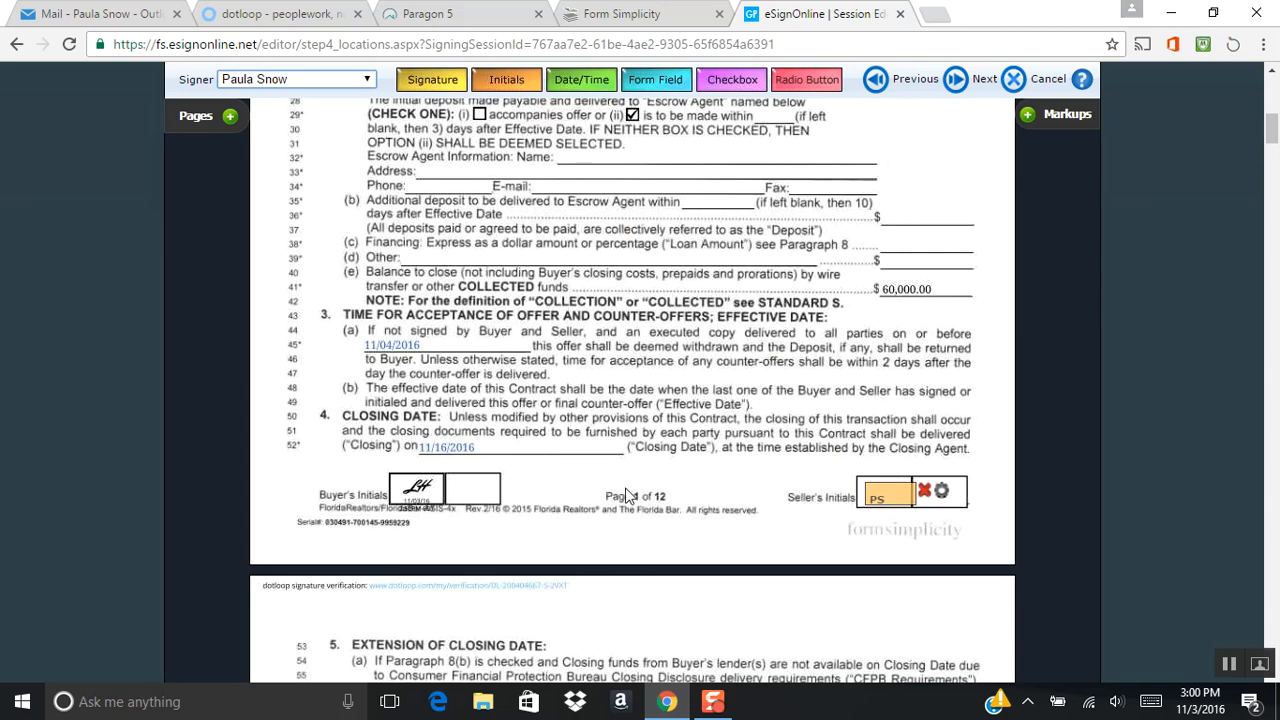
Place the signer's initials locations in the first Seller's Initials box on pages 2 and 3
scroll(627, 495, down, 9)
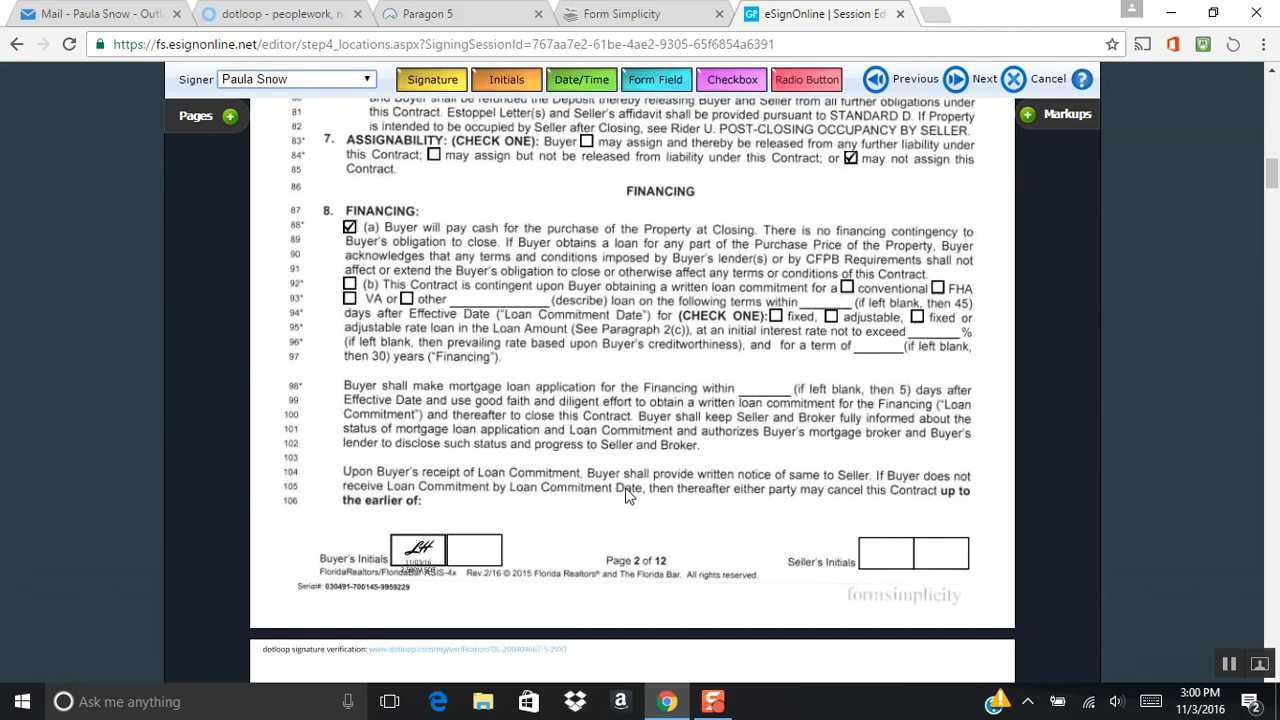
scroll(627, 495, down, 1)
drag(506, 80, 795, 440)
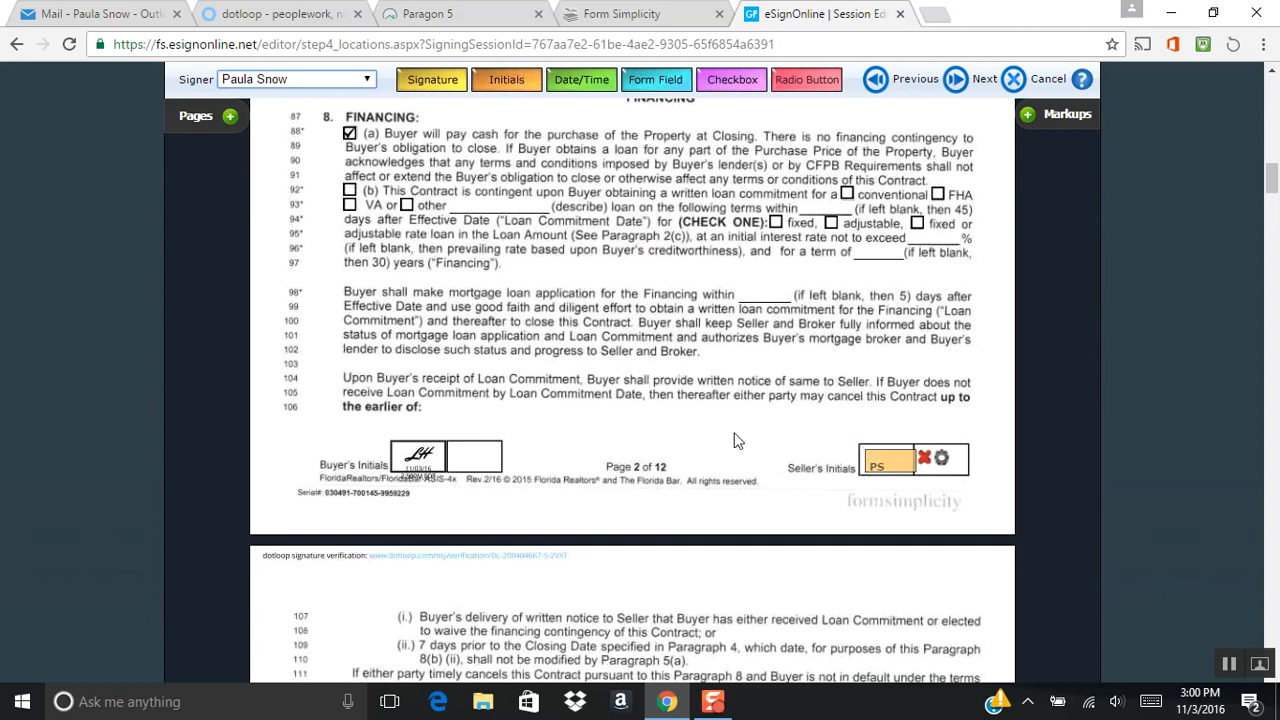
scroll(700, 436, down, 10)
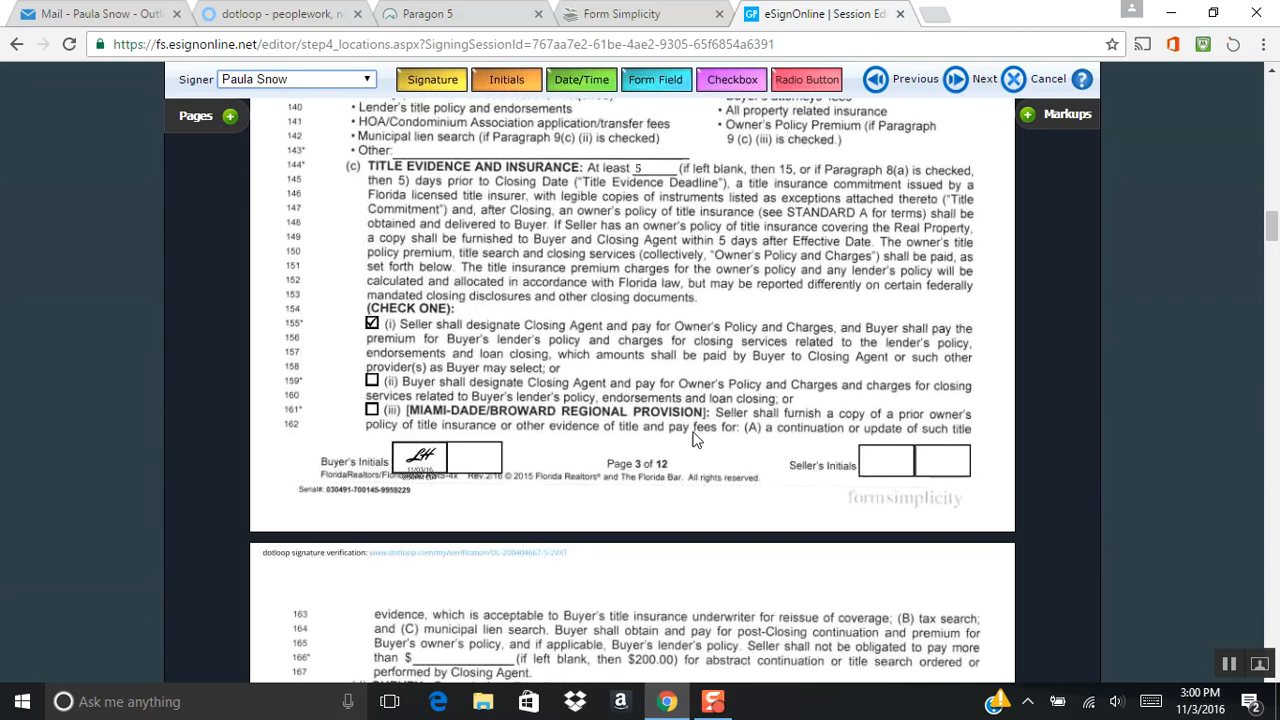
drag(510, 82, 865, 476)
Place the signer's initials locations in the first Seller's Initials box on pages 4 and 5
scroll(599, 439, down, 8)
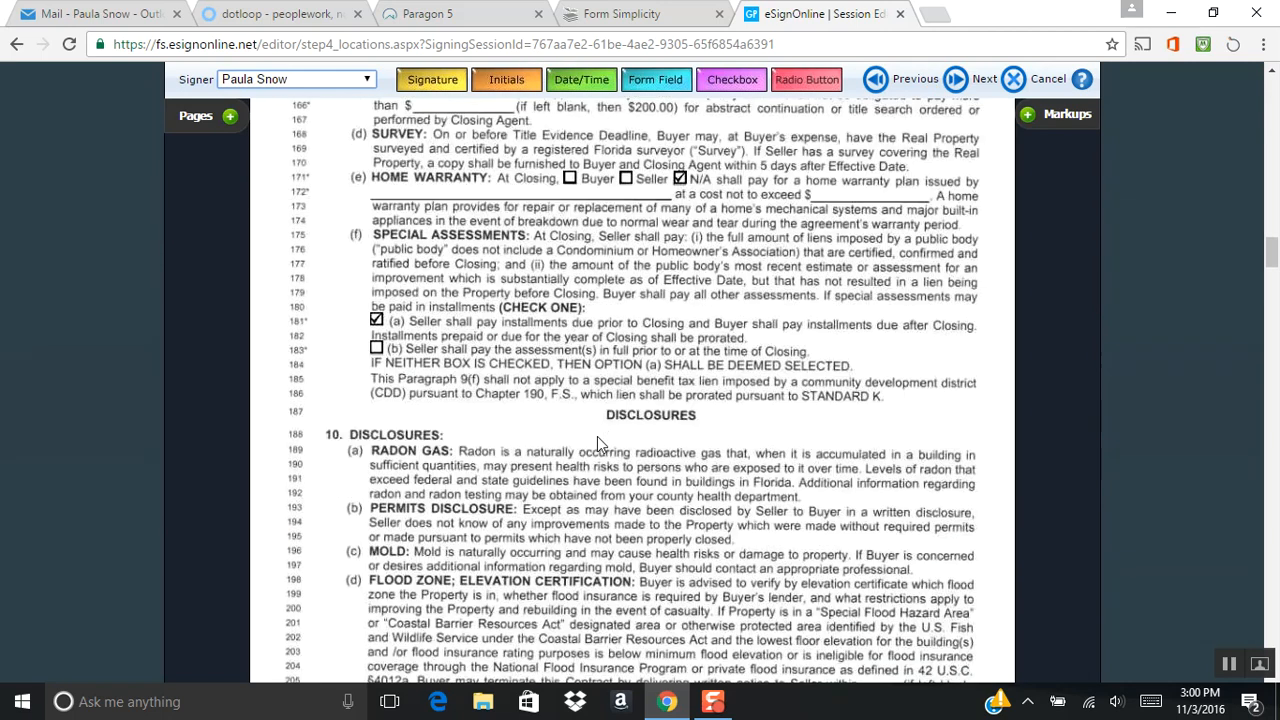
scroll(599, 440, down, 5)
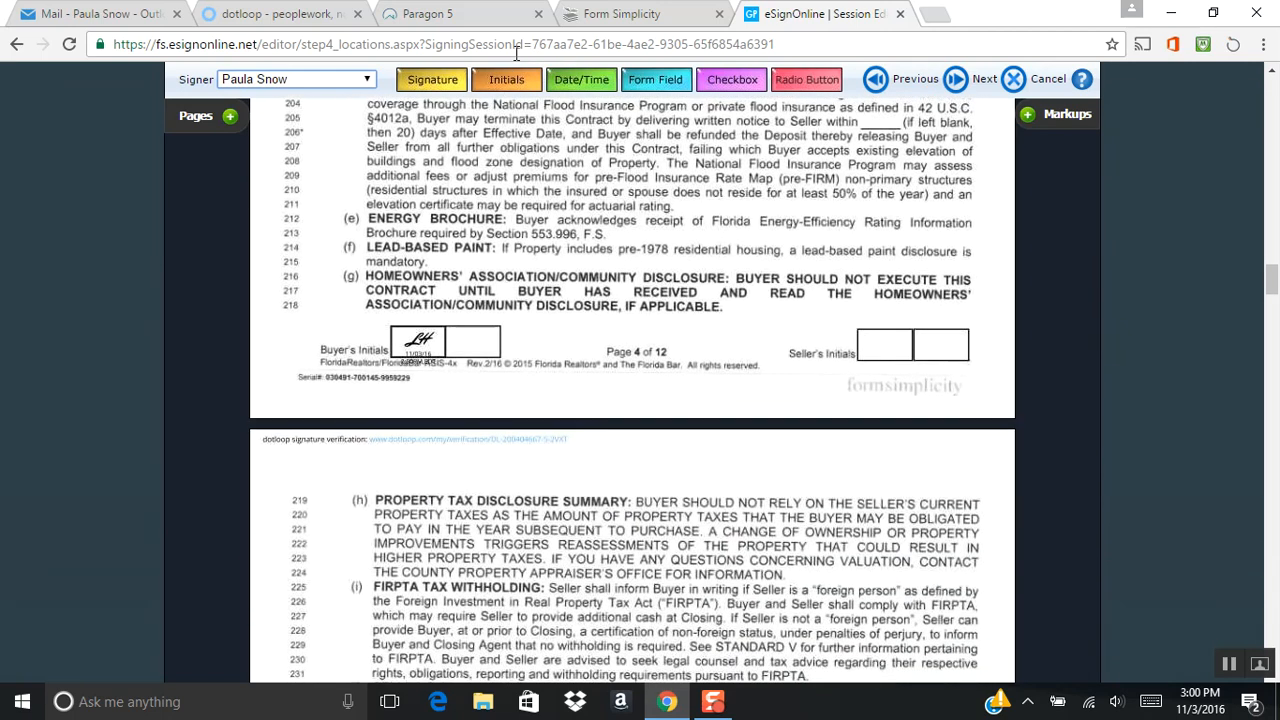
drag(509, 79, 884, 374)
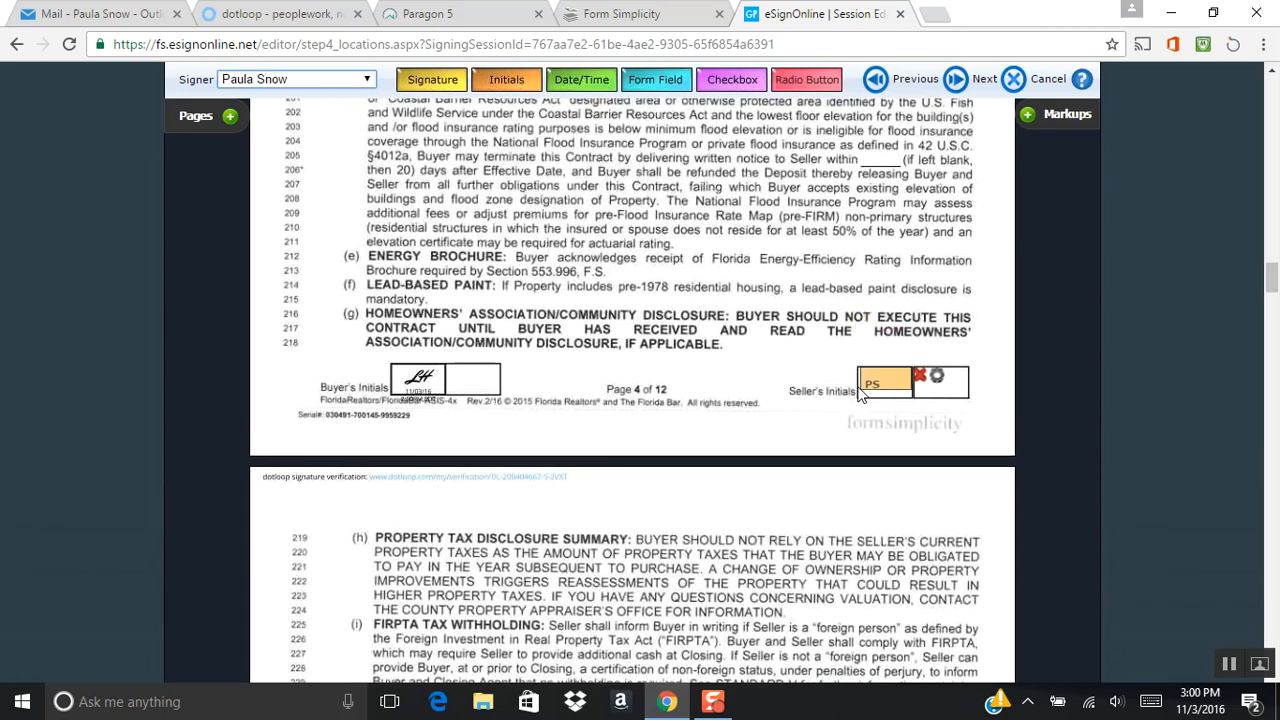
scroll(690, 377, down, 12)
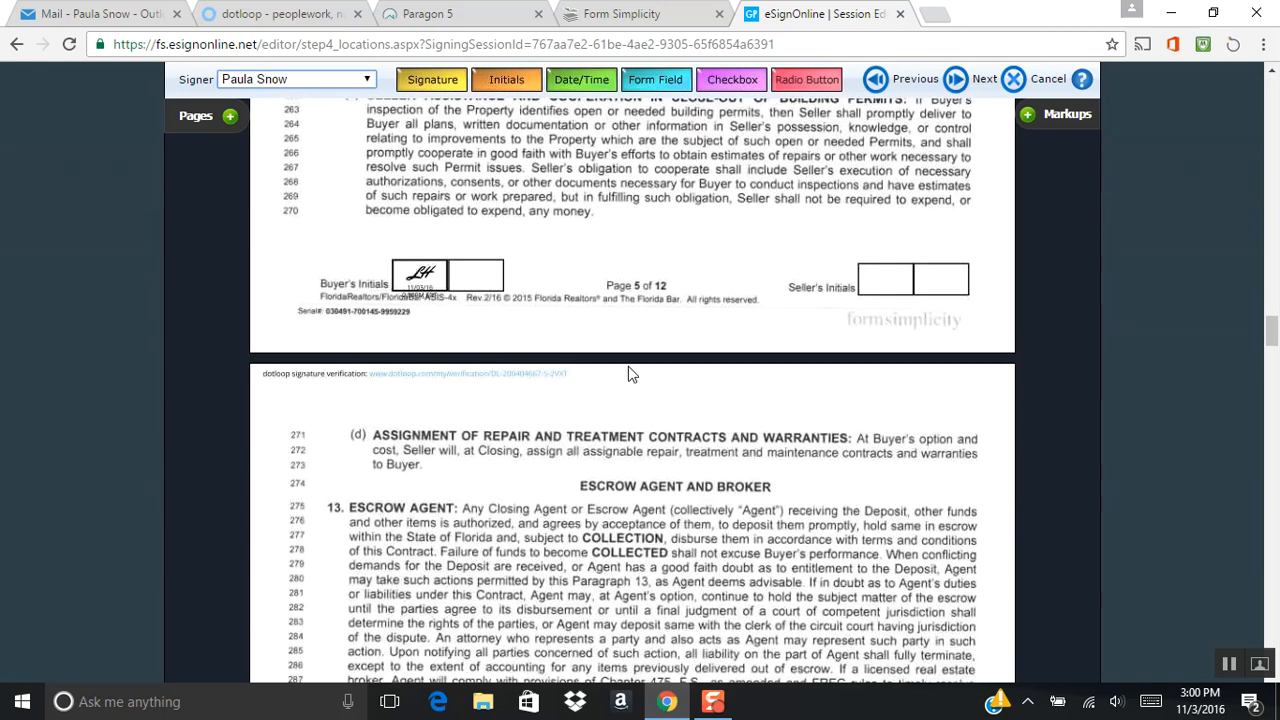
drag(495, 88, 876, 262)
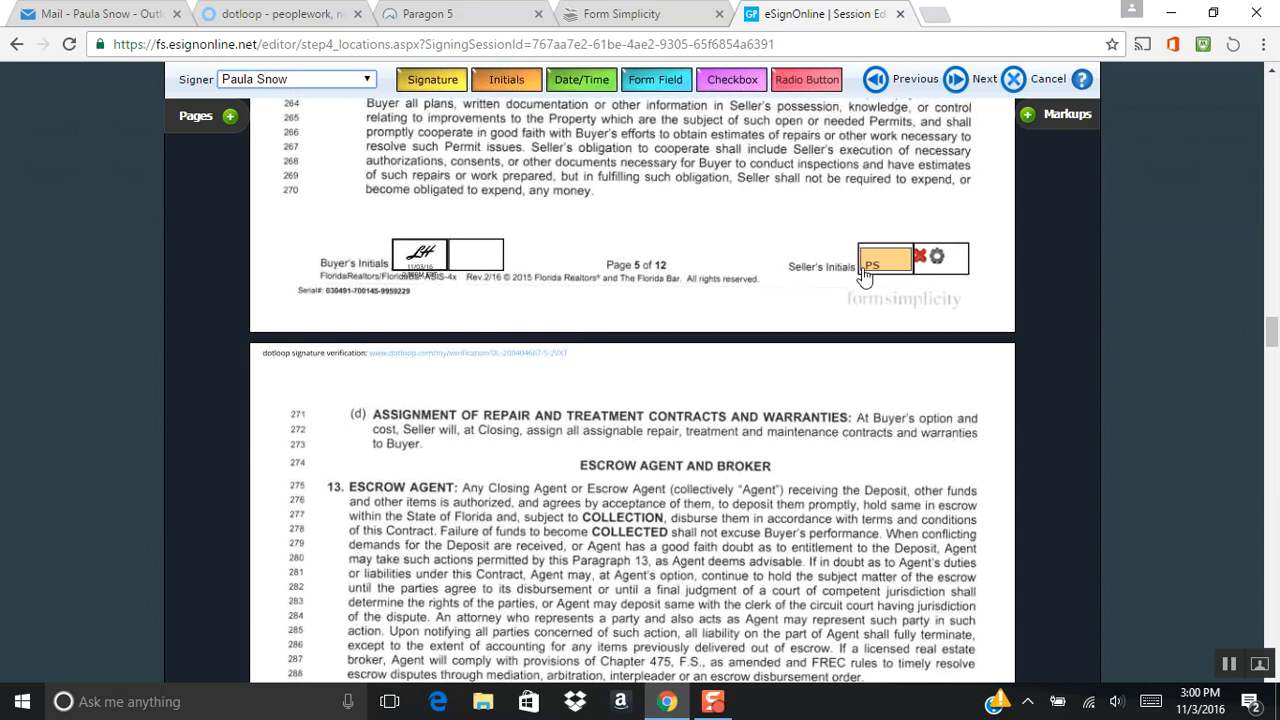
Place the signer's initials locations in the first Seller's Initials box on pages 6 and 7
scroll(623, 338, down, 10)
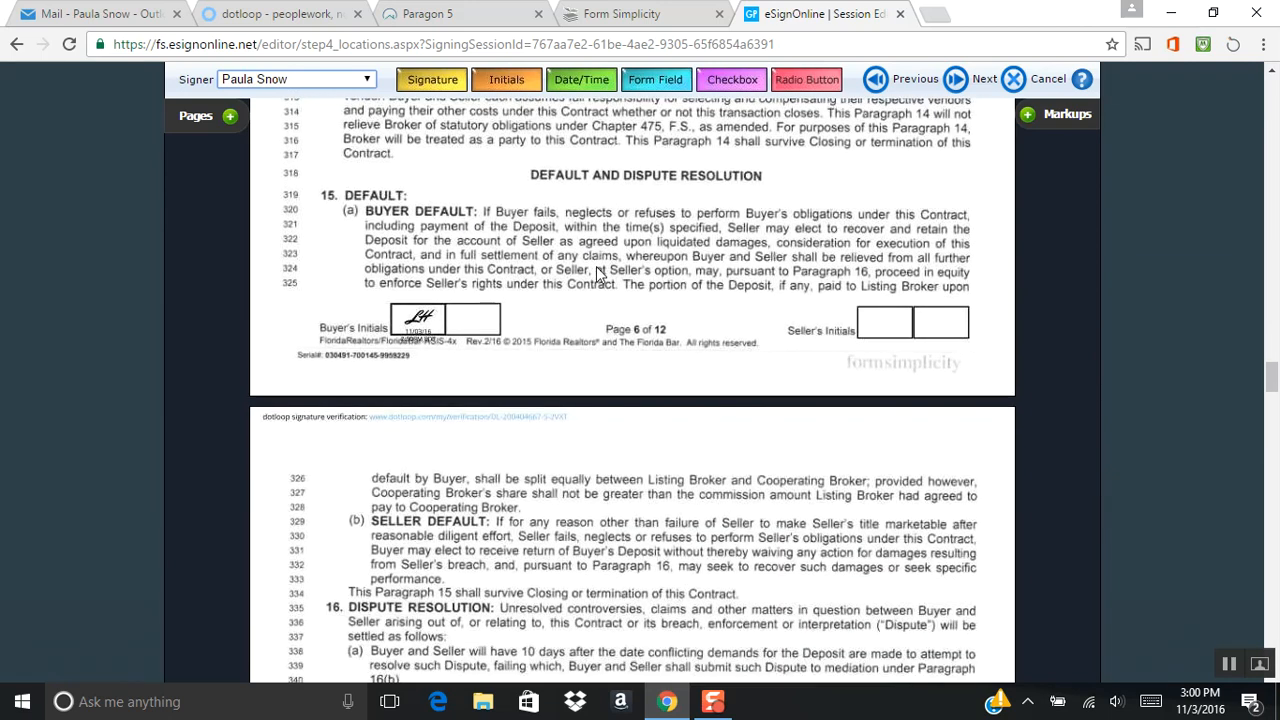
drag(512, 88, 862, 372)
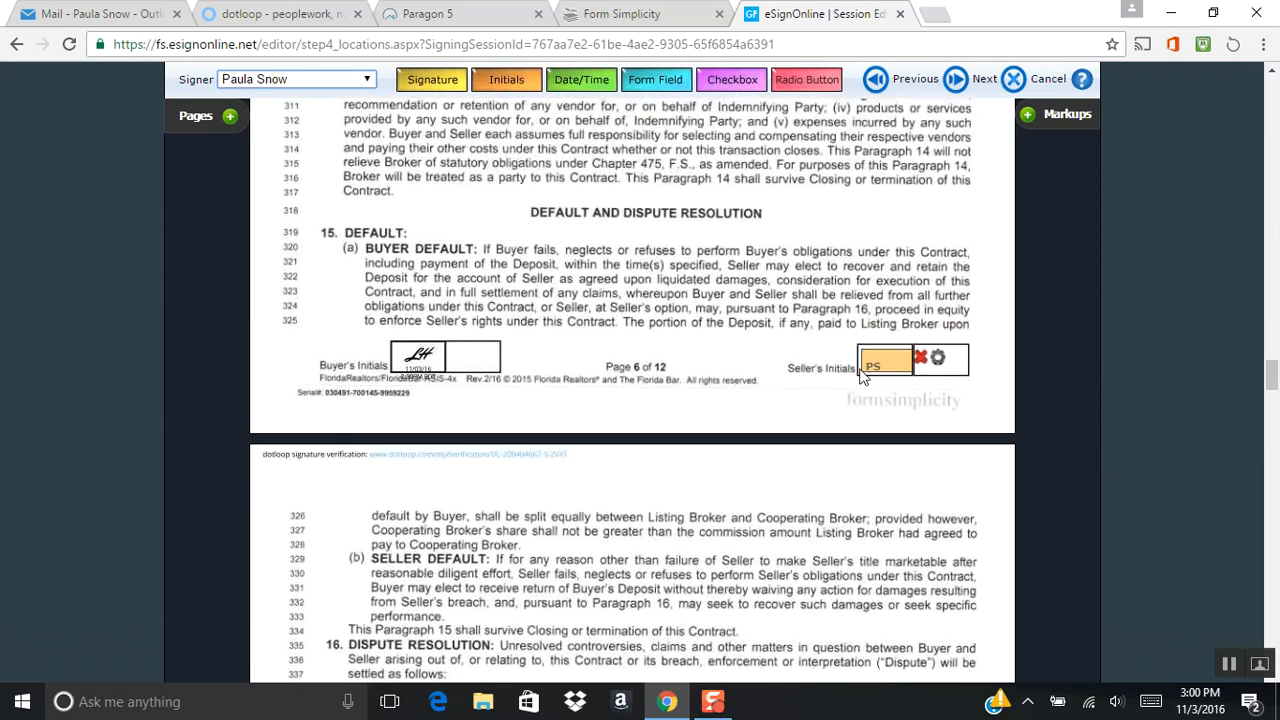
scroll(619, 385, down, 10)
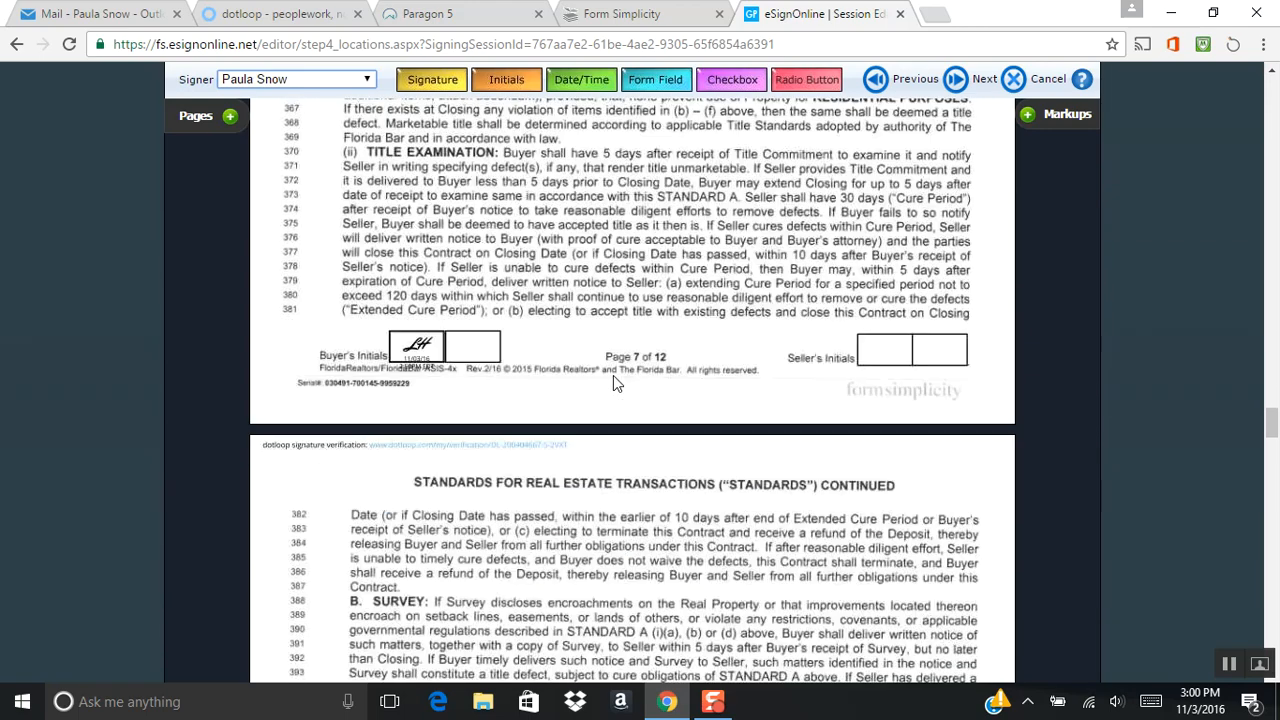
drag(515, 85, 868, 338)
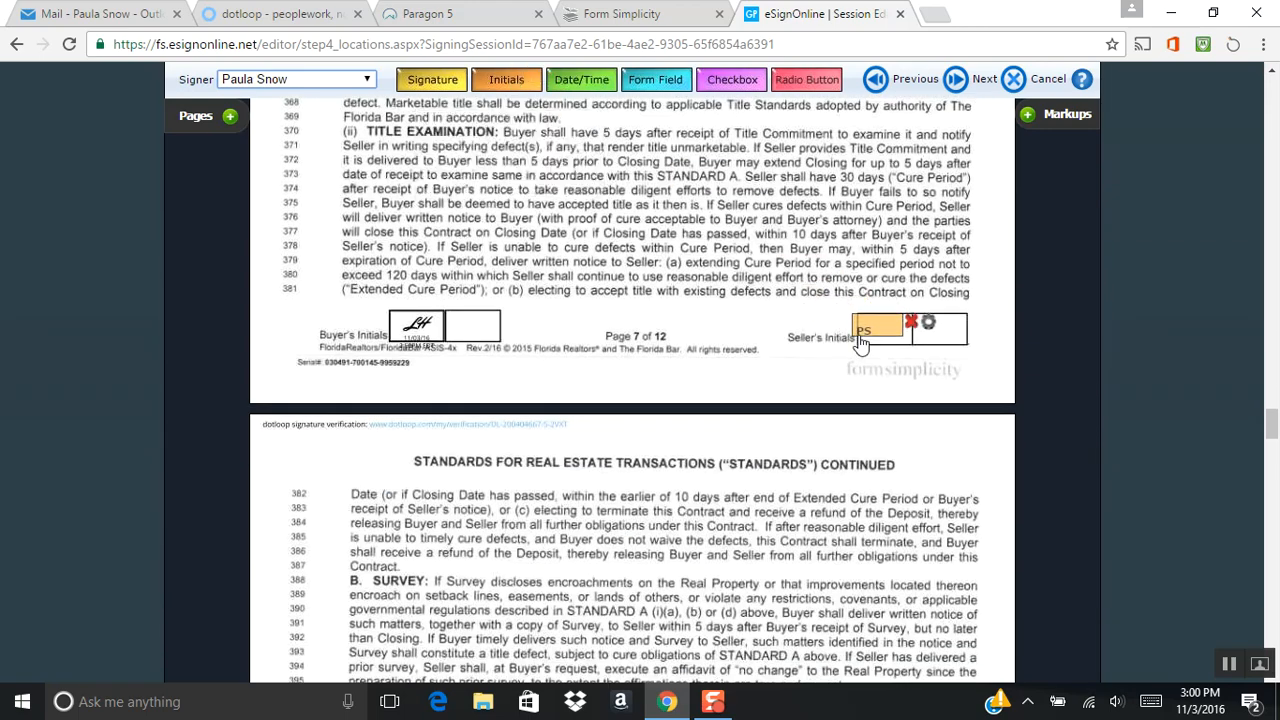
Place the signer's initials location in the first Seller's Initials box on page 8 and check the list of signers
scroll(612, 362, down, 10)
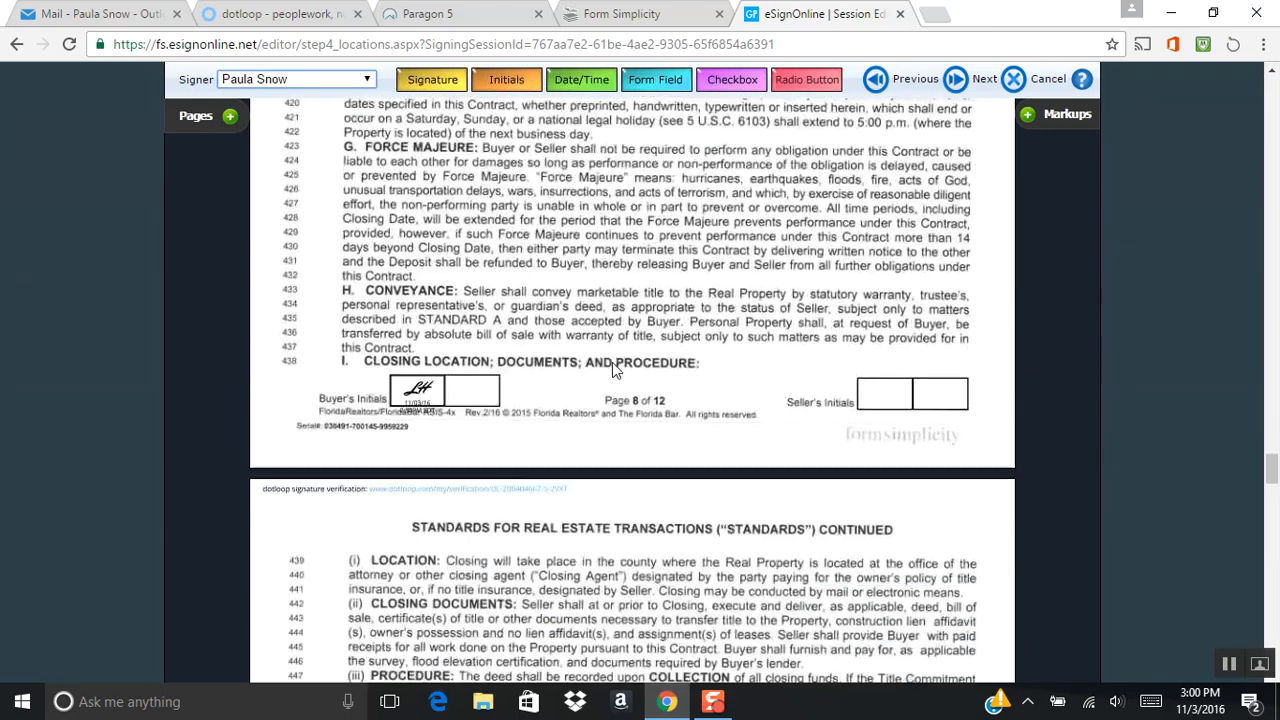
drag(495, 85, 858, 594)
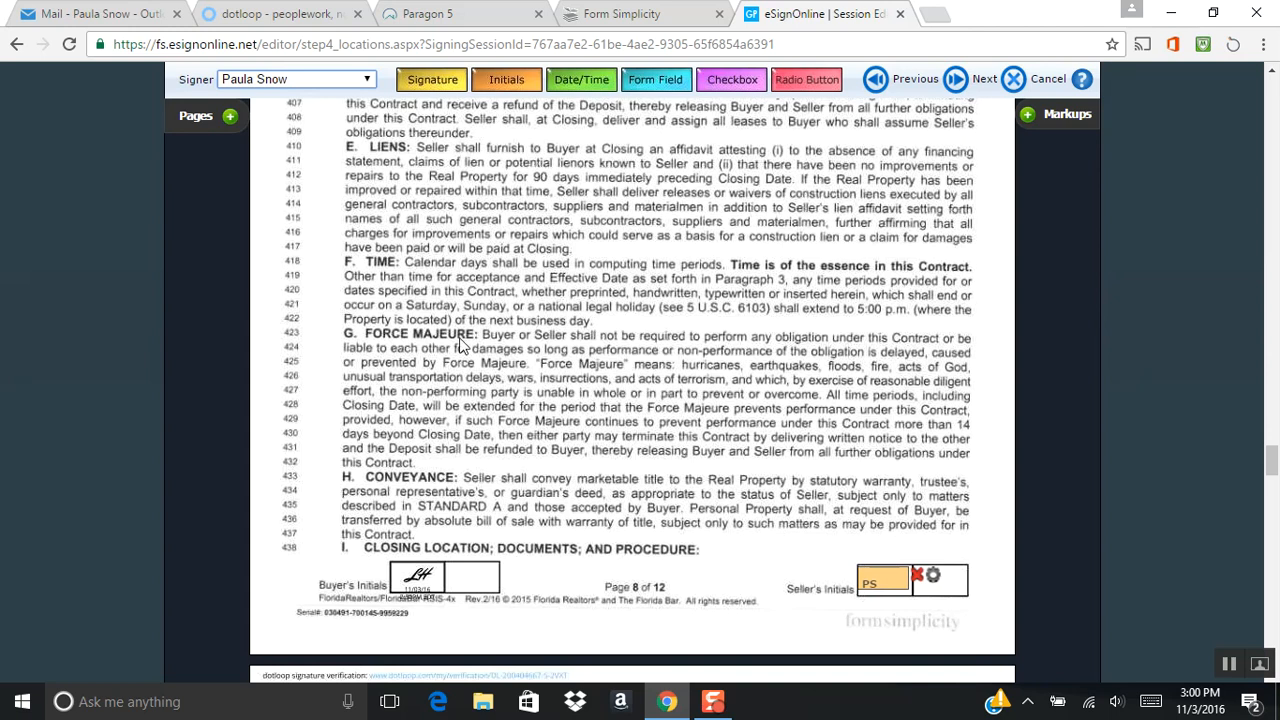
click(363, 84)
click(283, 122)
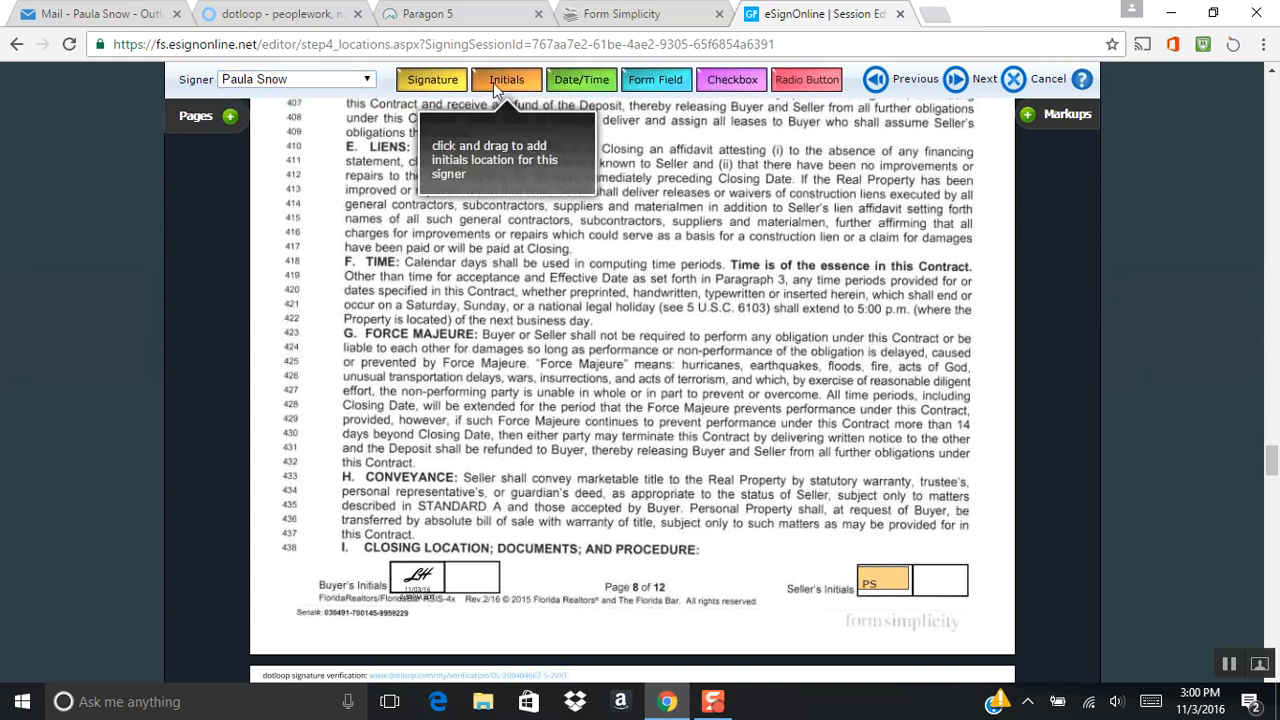
Place the signer's initials locations in the first Seller's Initials box on pages 9 and 10
scroll(778, 512, down, 10)
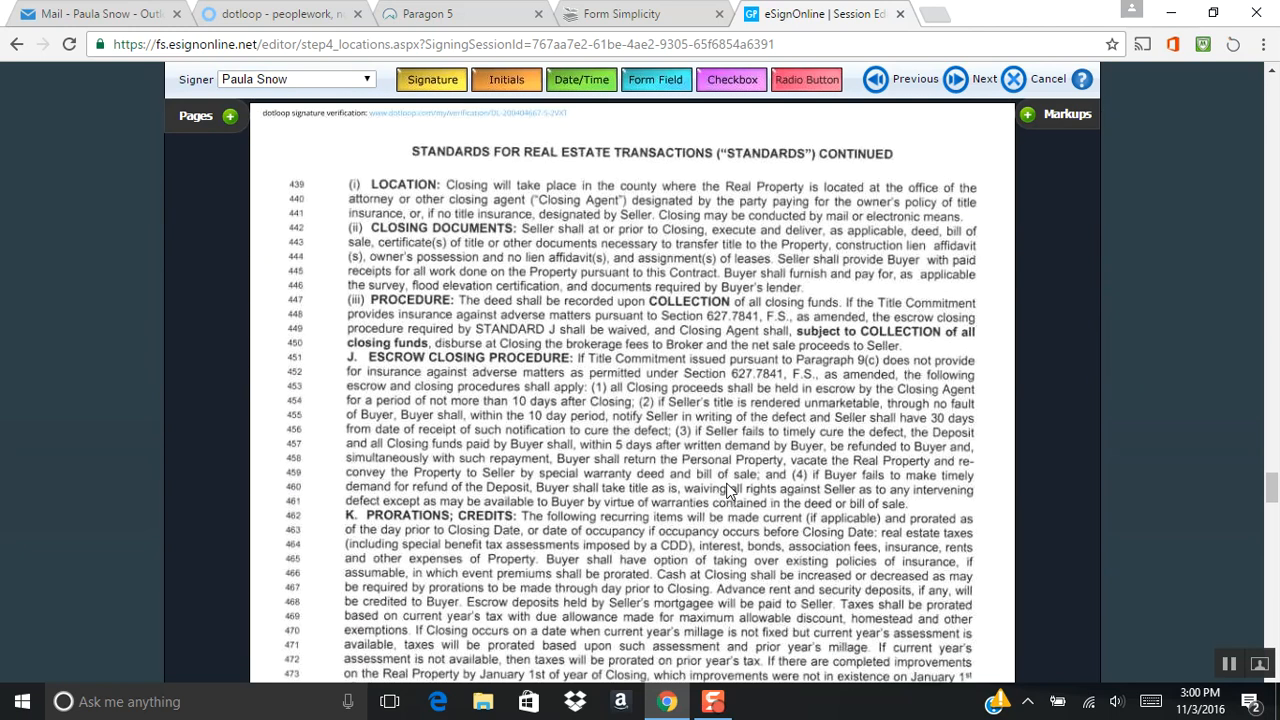
scroll(728, 492, down, 3)
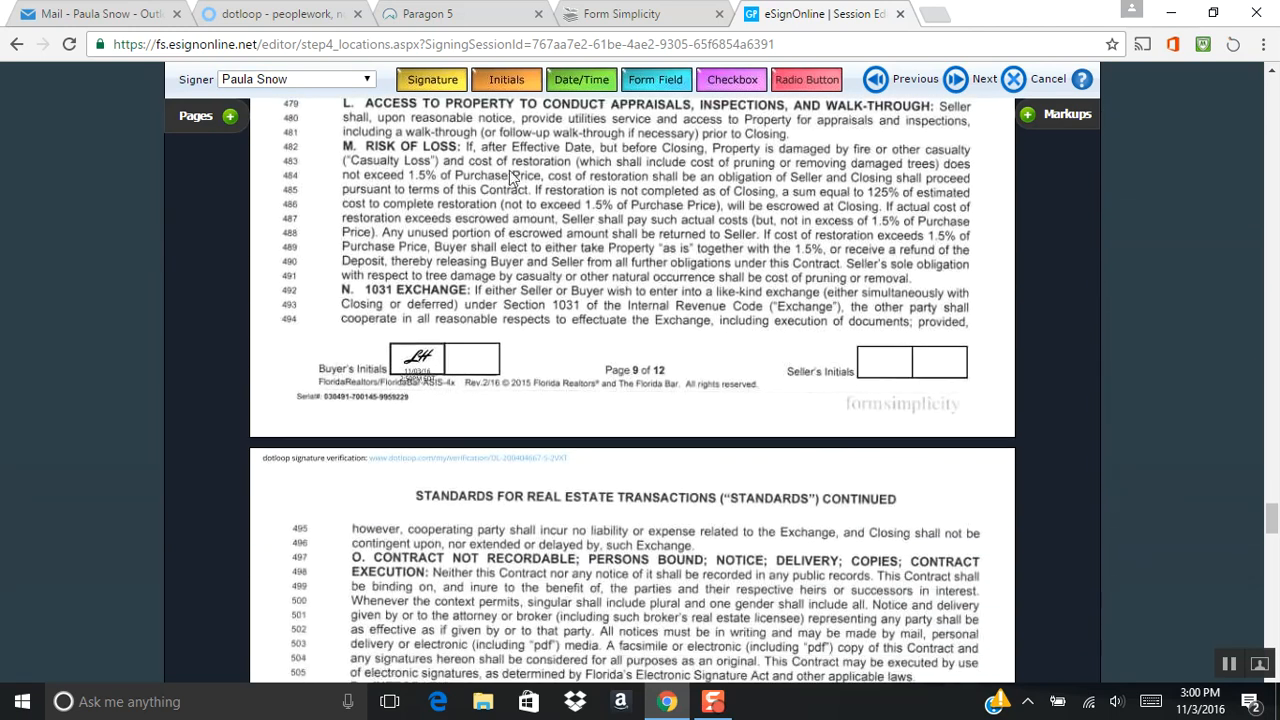
drag(502, 88, 862, 362)
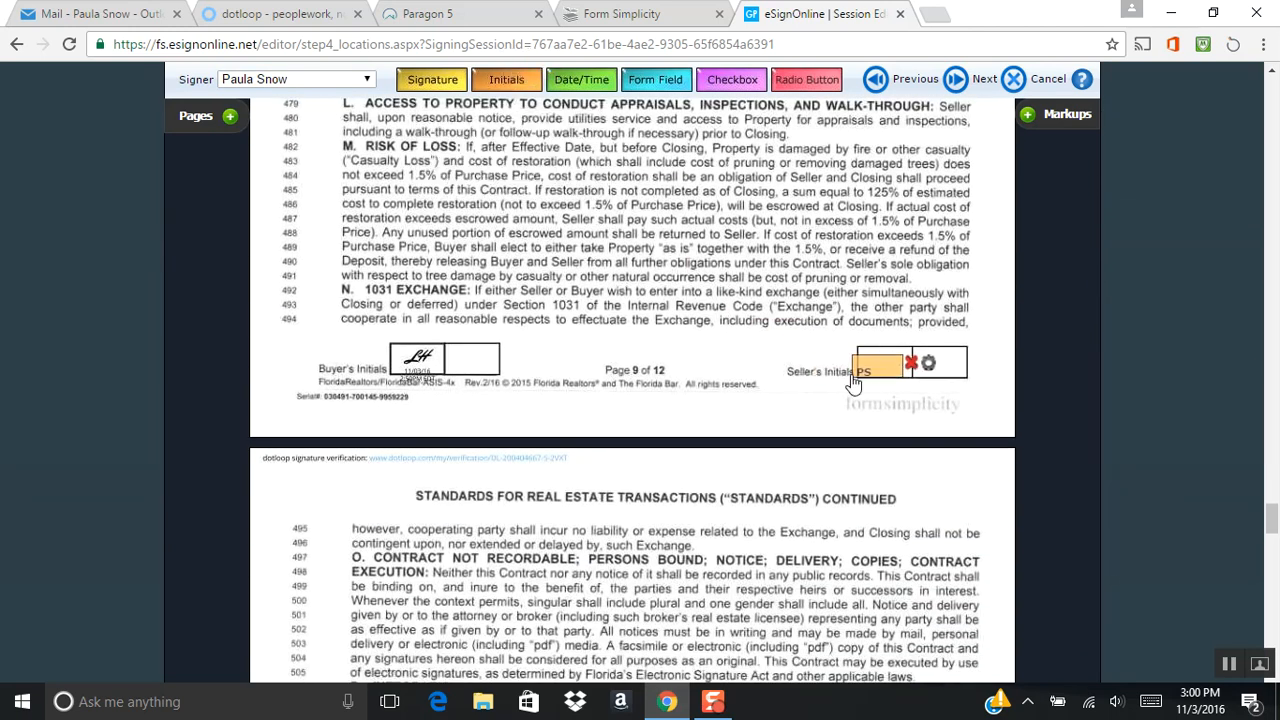
scroll(609, 454, down, 10)
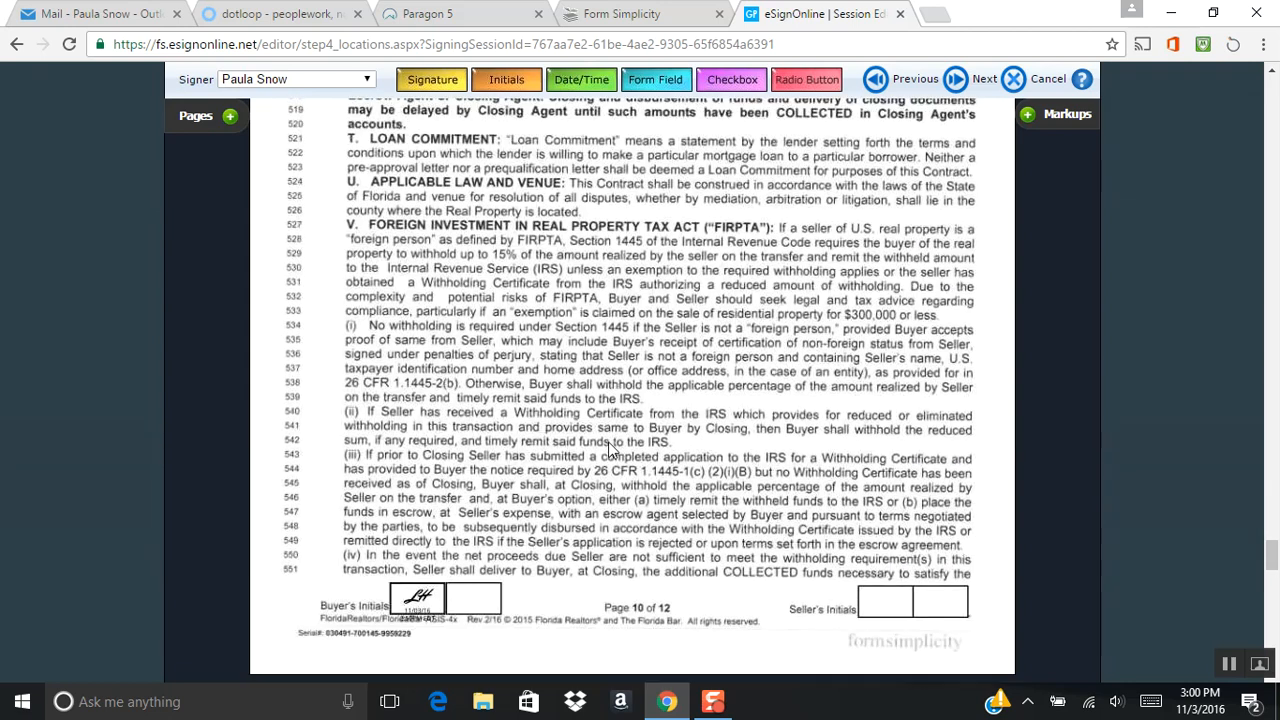
drag(522, 88, 858, 345)
Place the signer's initials location in the first Seller's Initials box on page 11
scroll(613, 389, down, 10)
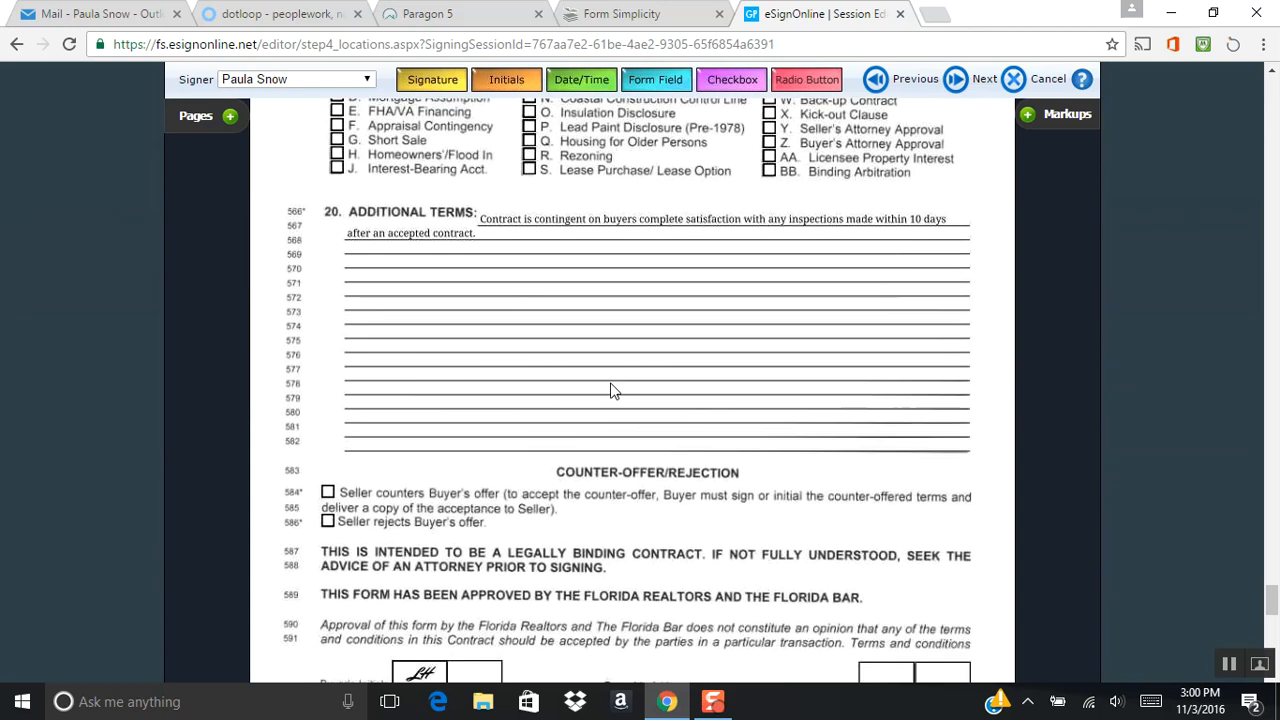
scroll(613, 389, down, 2)
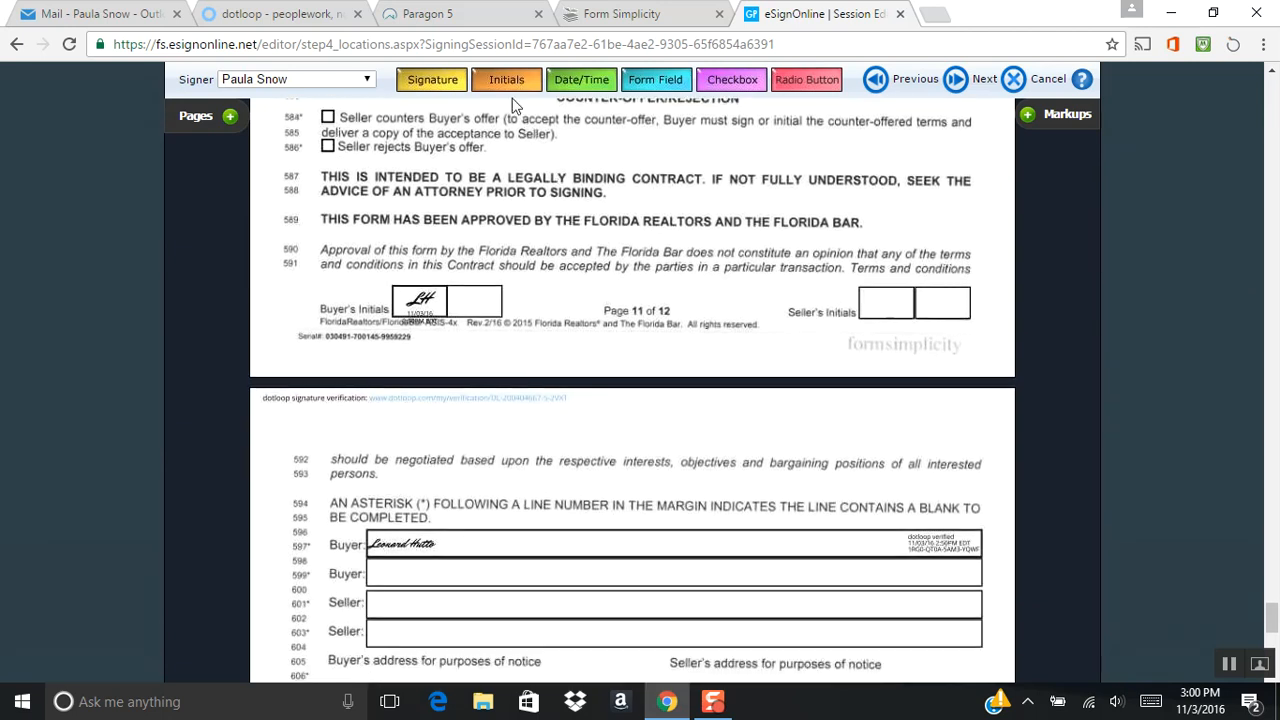
drag(506, 80, 893, 298)
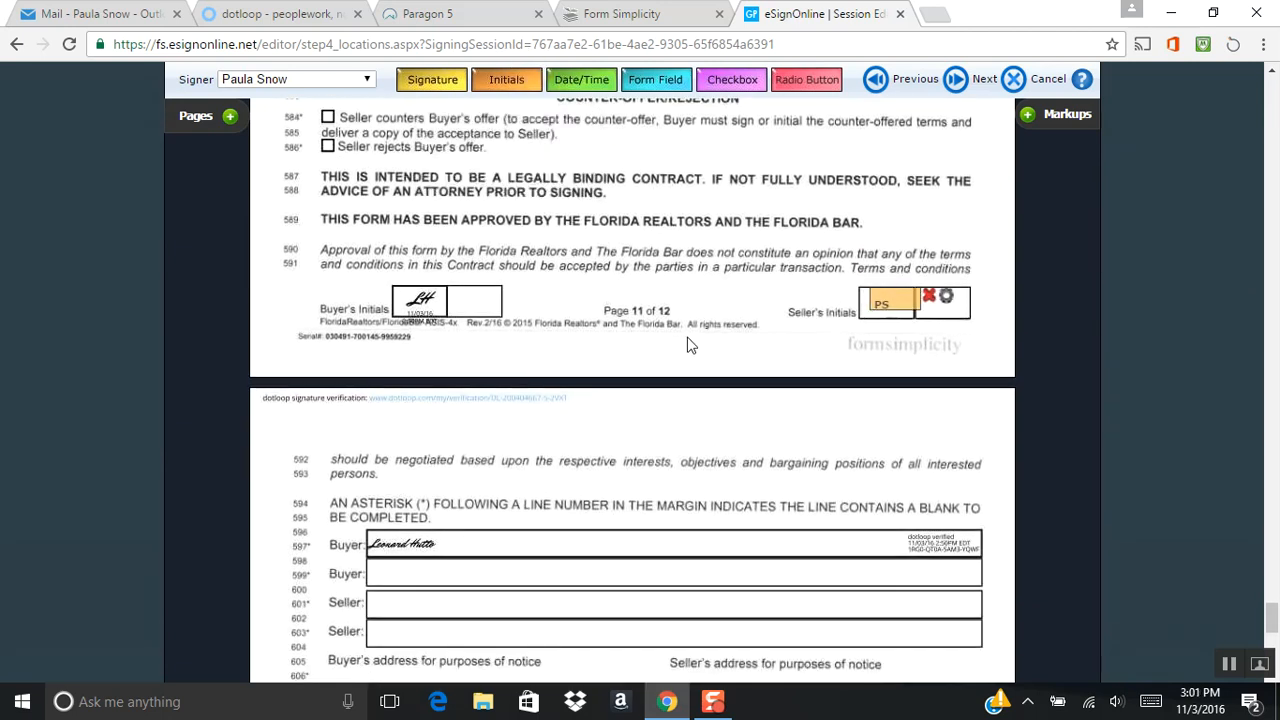
Place the signer's signature and date/time locations on the first Seller line of page 12
scroll(684, 350, down, 3)
mouse_move(440, 66)
mouse_down()
mouse_move(442, 115)
mouse_move(383, 310)
mouse_move(370, 410)
mouse_up()
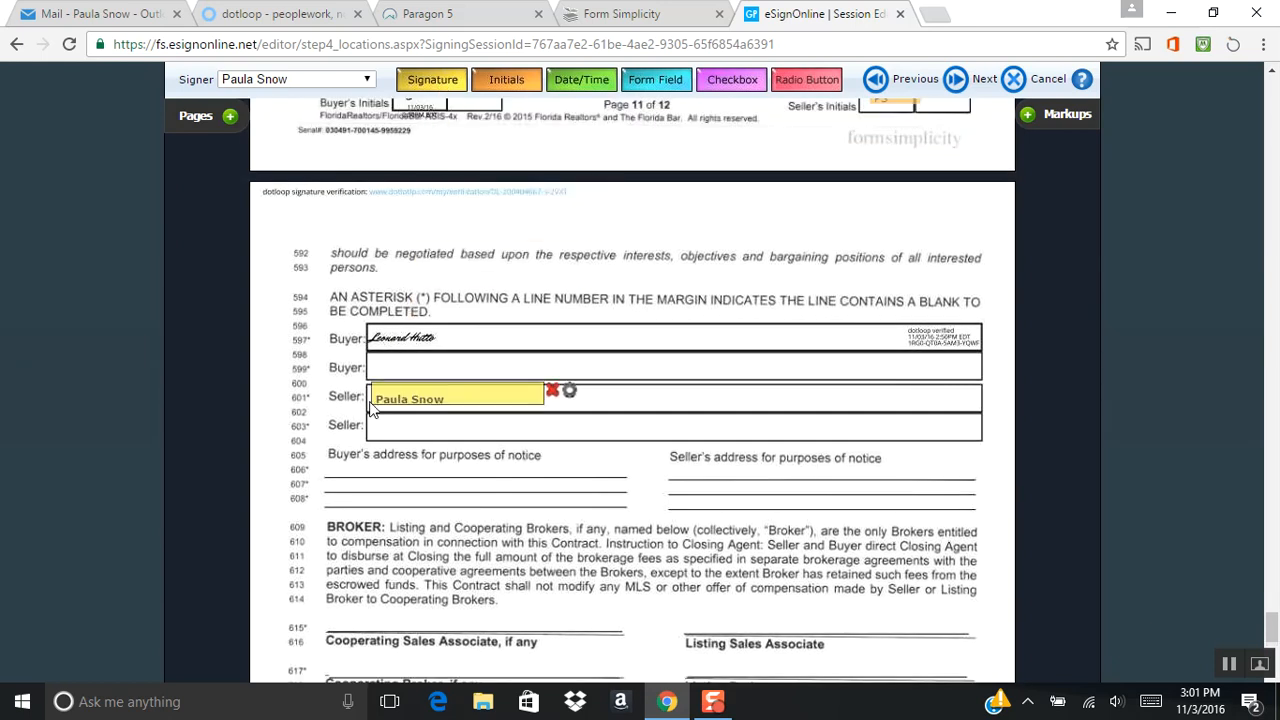
drag(583, 79, 805, 414)
Place the signer's initials location in the first Seller's Initials box on page 12 and open the list of signers
scroll(581, 432, down, 5)
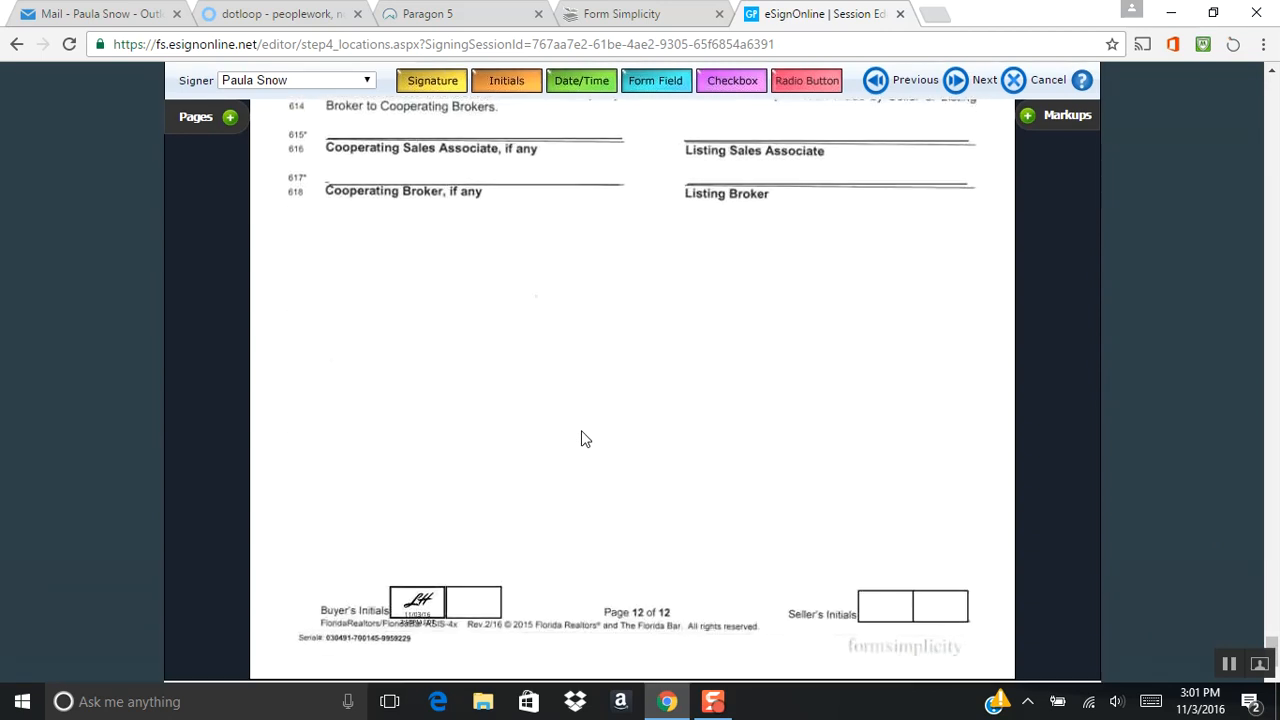
drag(507, 80, 861, 618)
scroll(501, 377, up, 2)
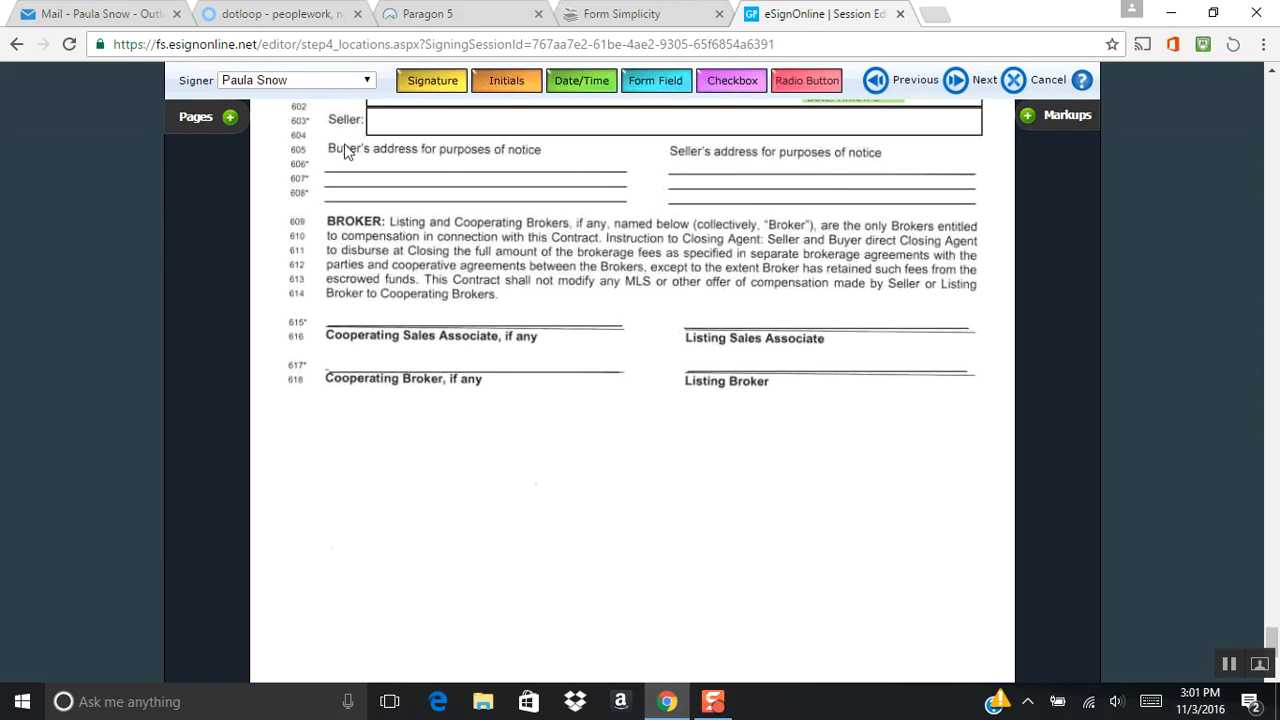
click(369, 82)
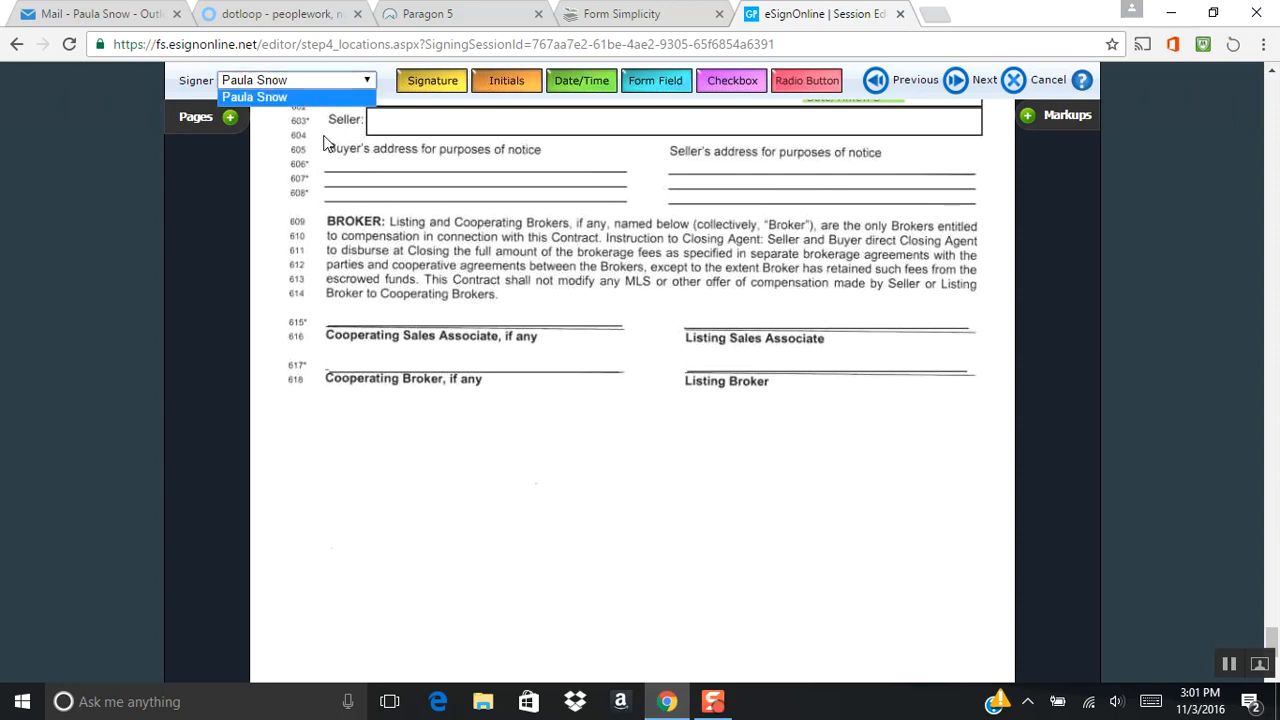
Place form fields for the signer on the Listing Sales Associate and Listing Broker lines of page 12
click(356, 102)
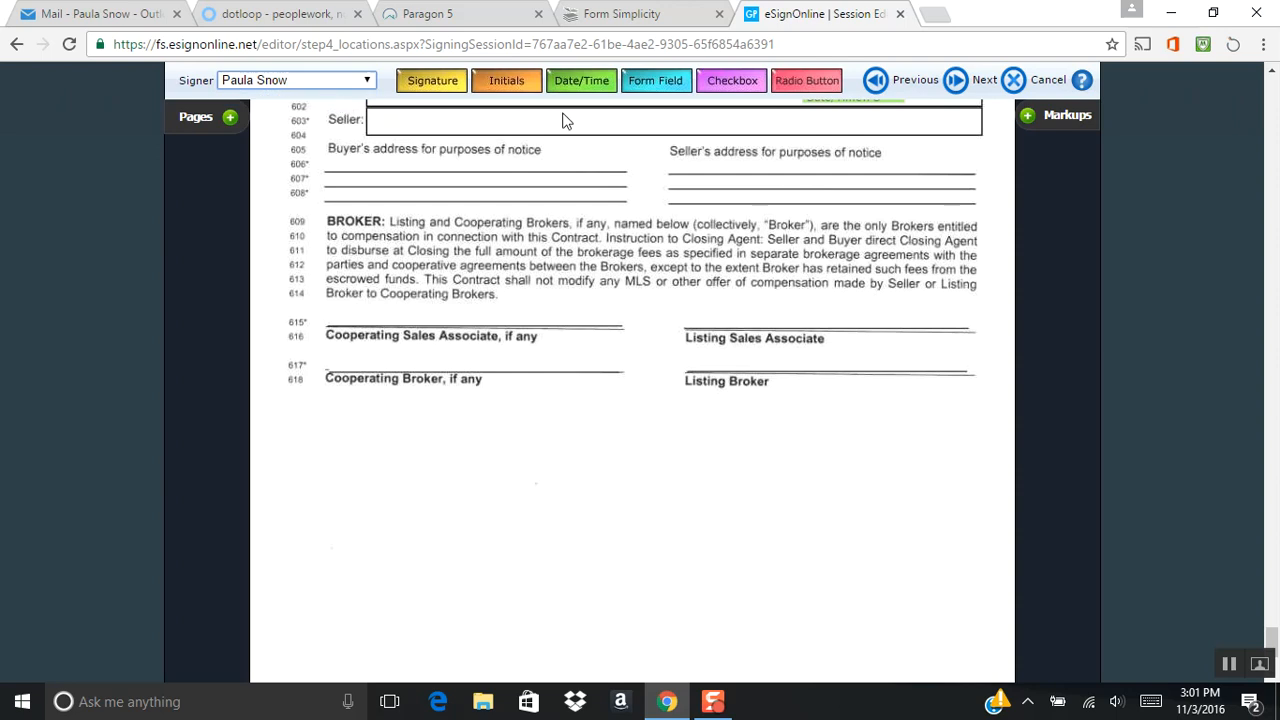
drag(655, 80, 731, 368)
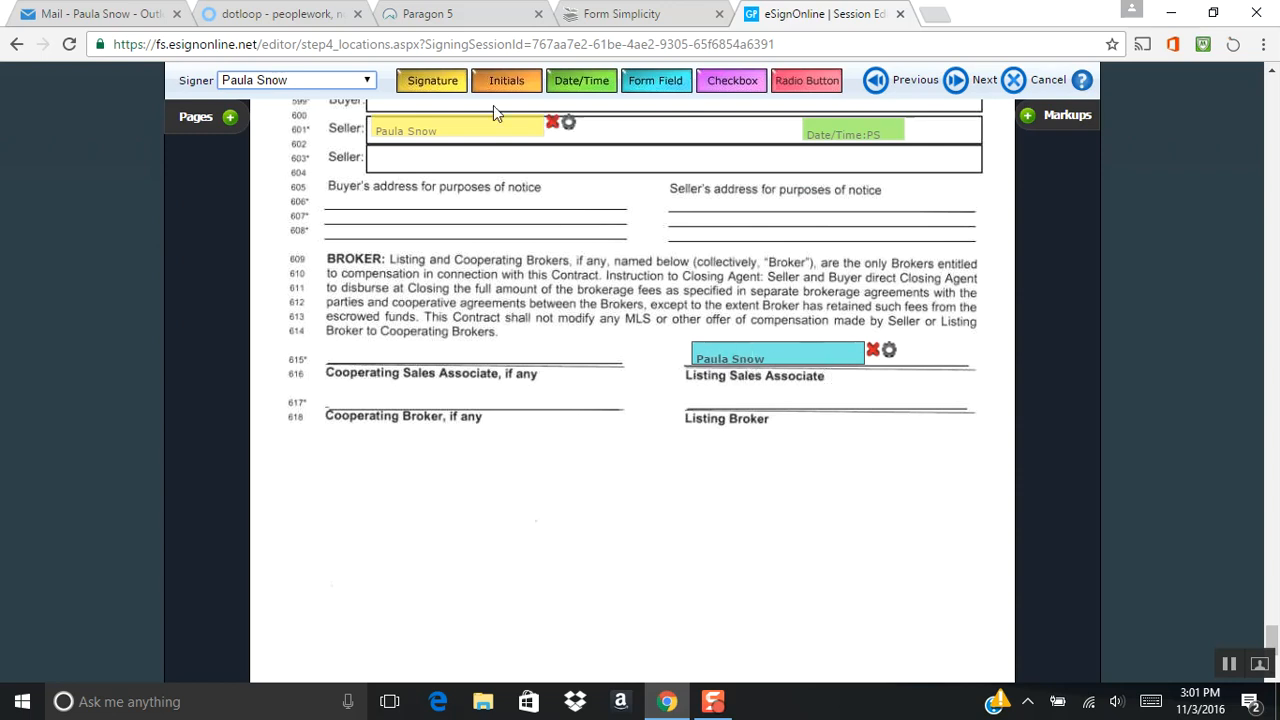
drag(660, 88, 690, 405)
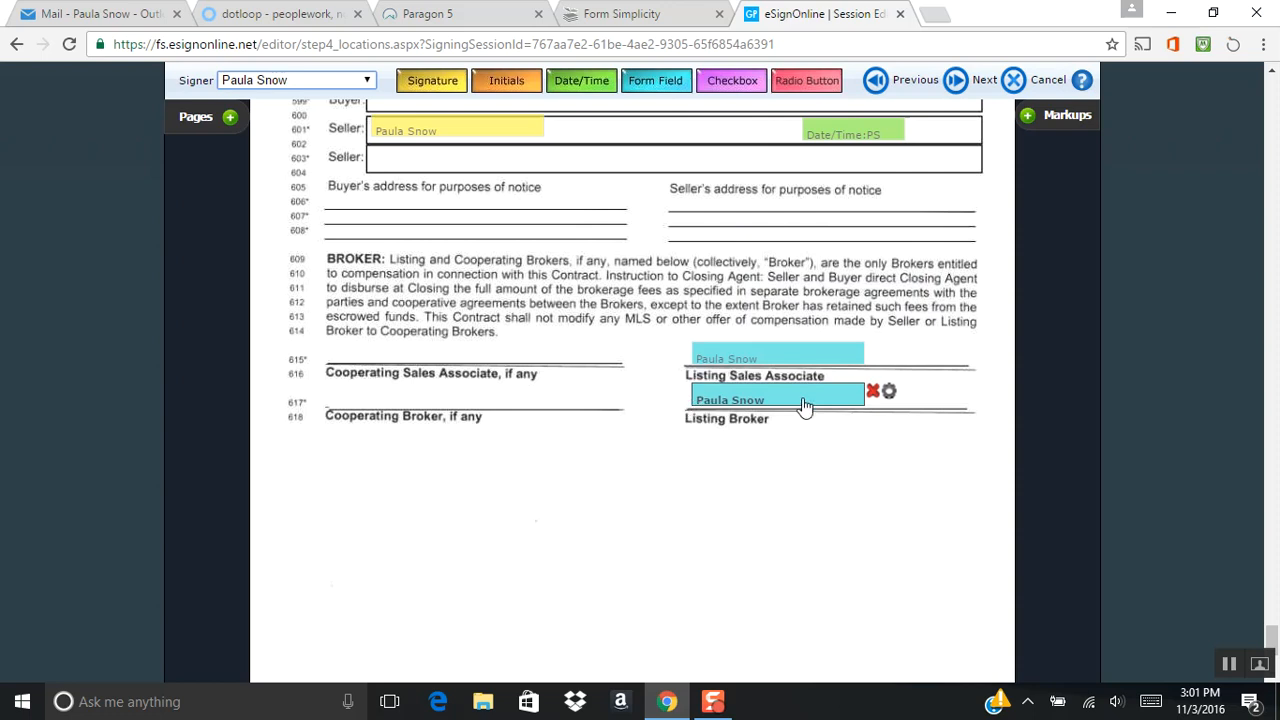
scroll(621, 503, down, 2)
scroll(621, 503, down, 1)
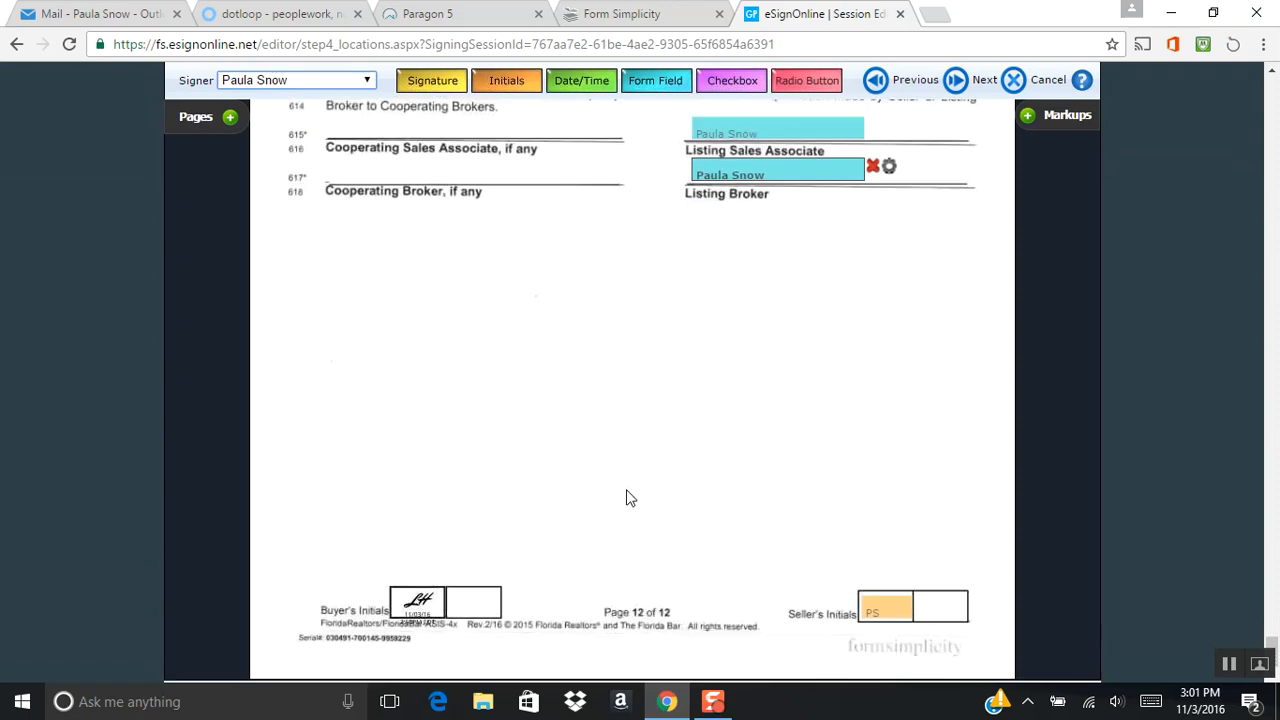
scroll(620, 496, up, 5)
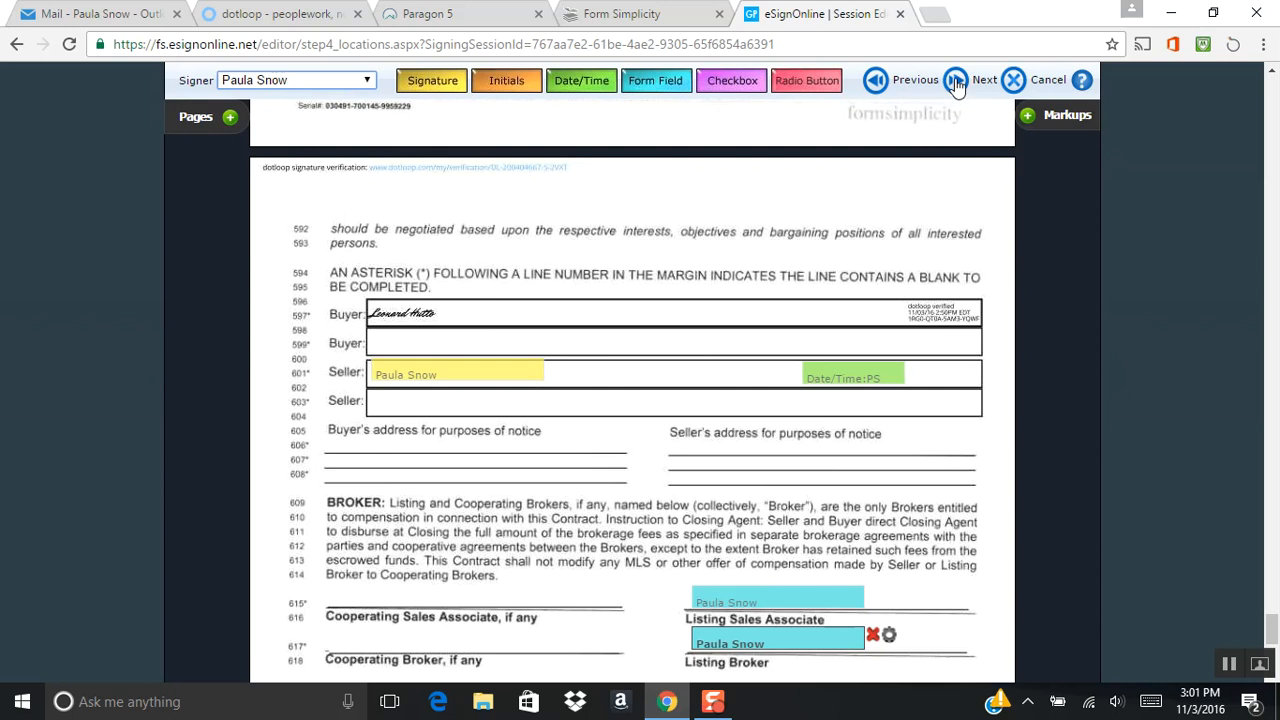
Preview the signing session's contract and proceed to the Start Signing Session stage with the personal note
click(955, 80)
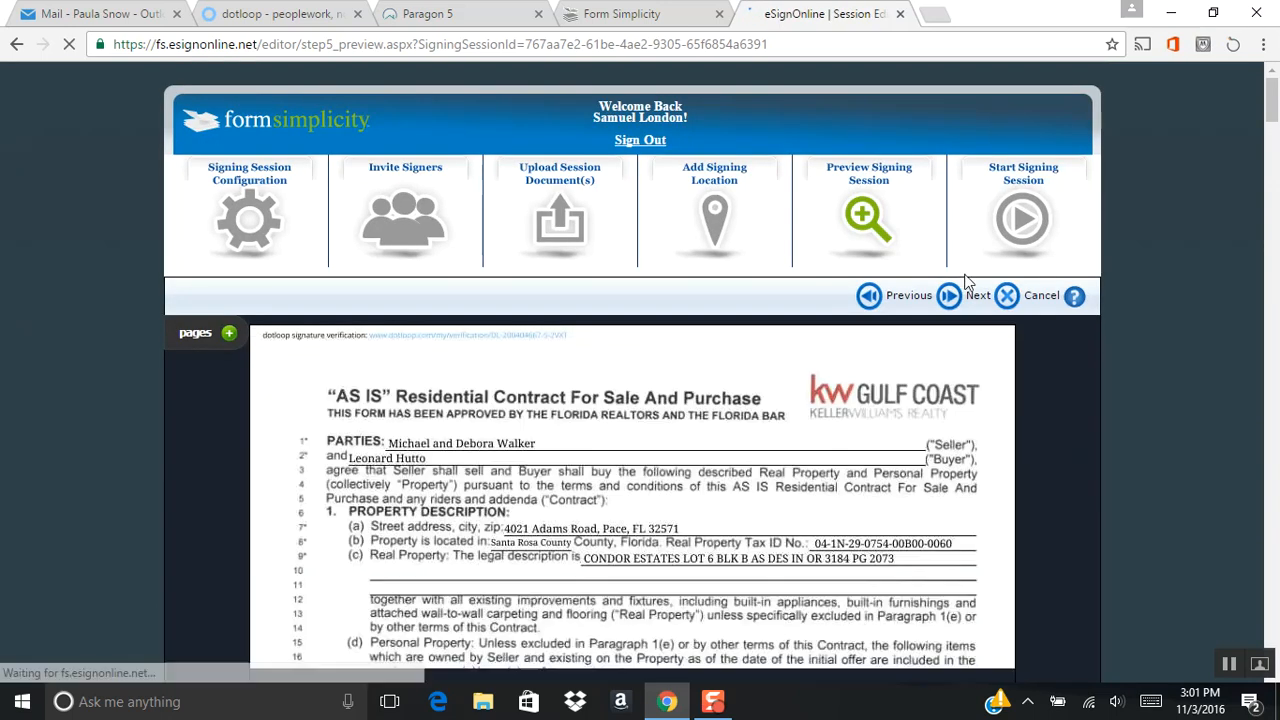
scroll(1016, 430, down, 8)
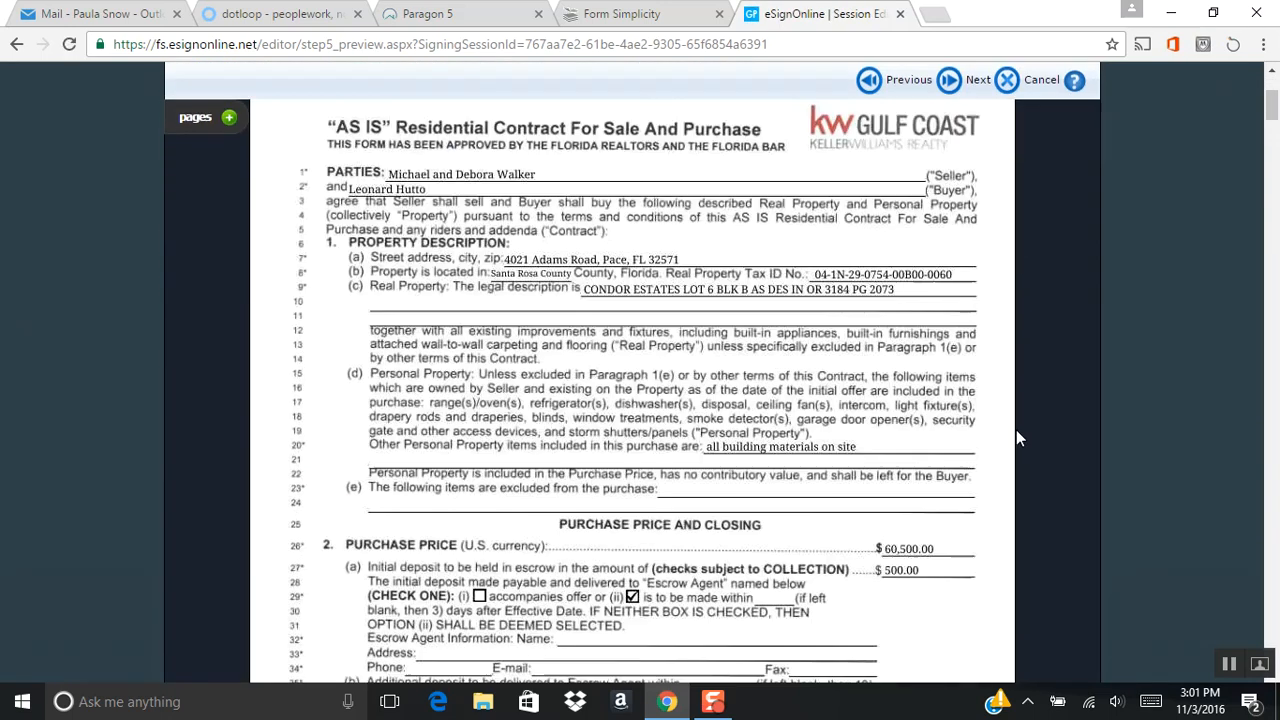
scroll(1016, 430, down, 2)
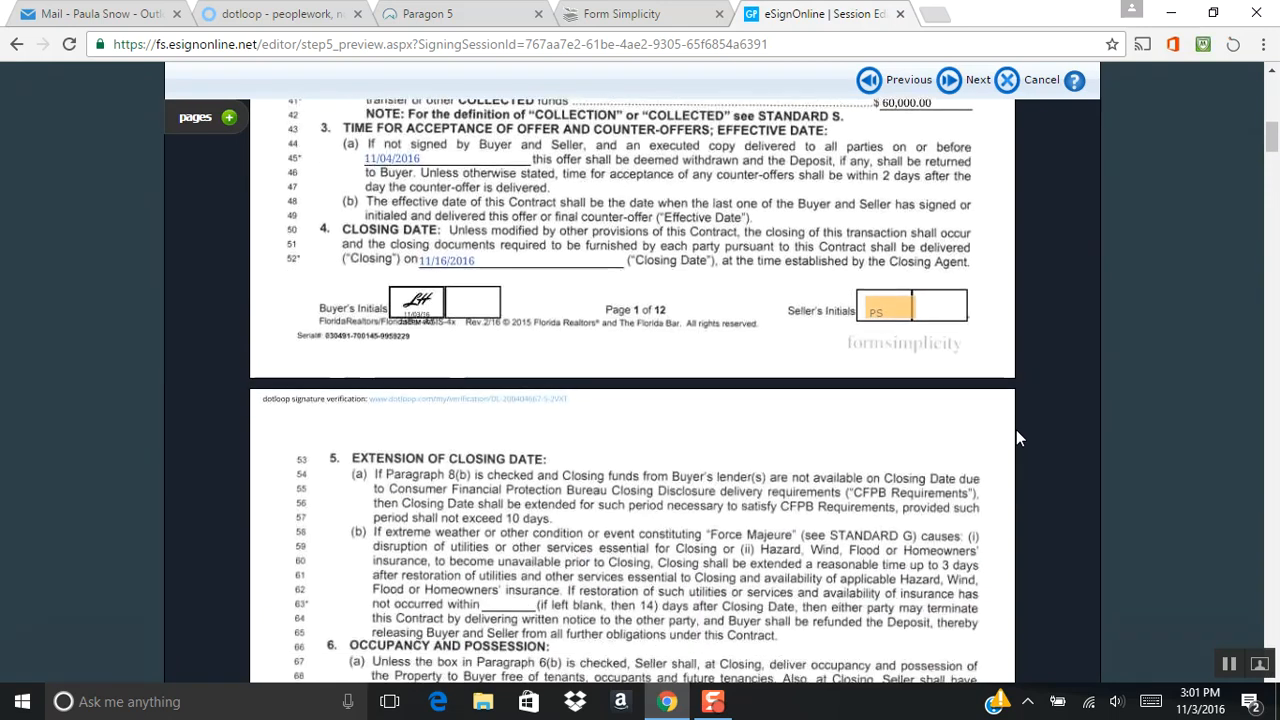
scroll(1008, 423, up, 6)
scroll(1008, 423, up, 5)
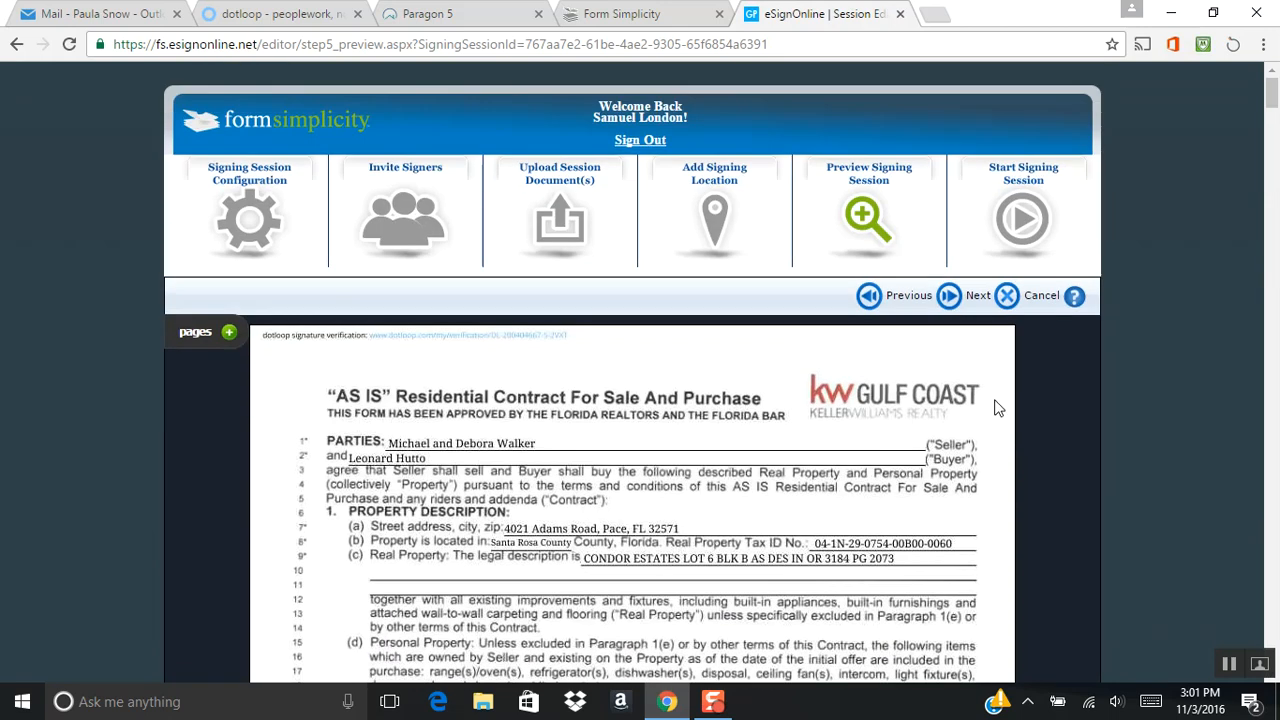
click(950, 297)
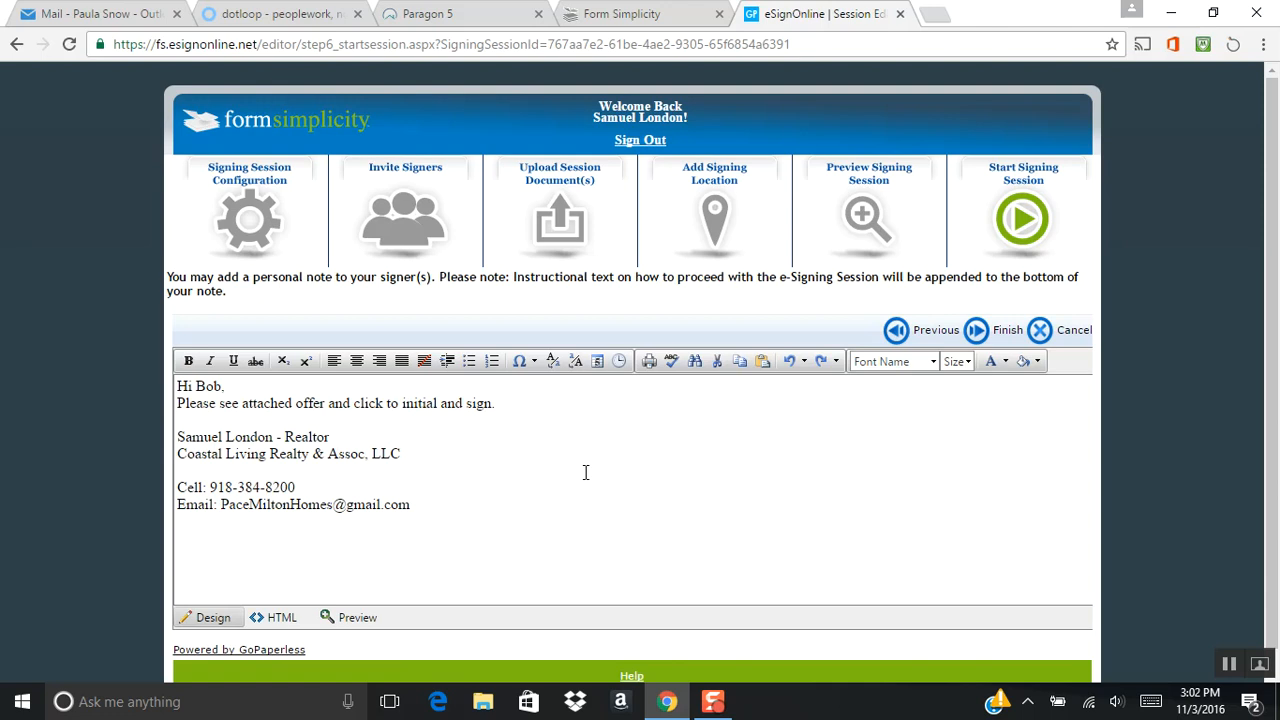
scroll(585, 472, down, 1)
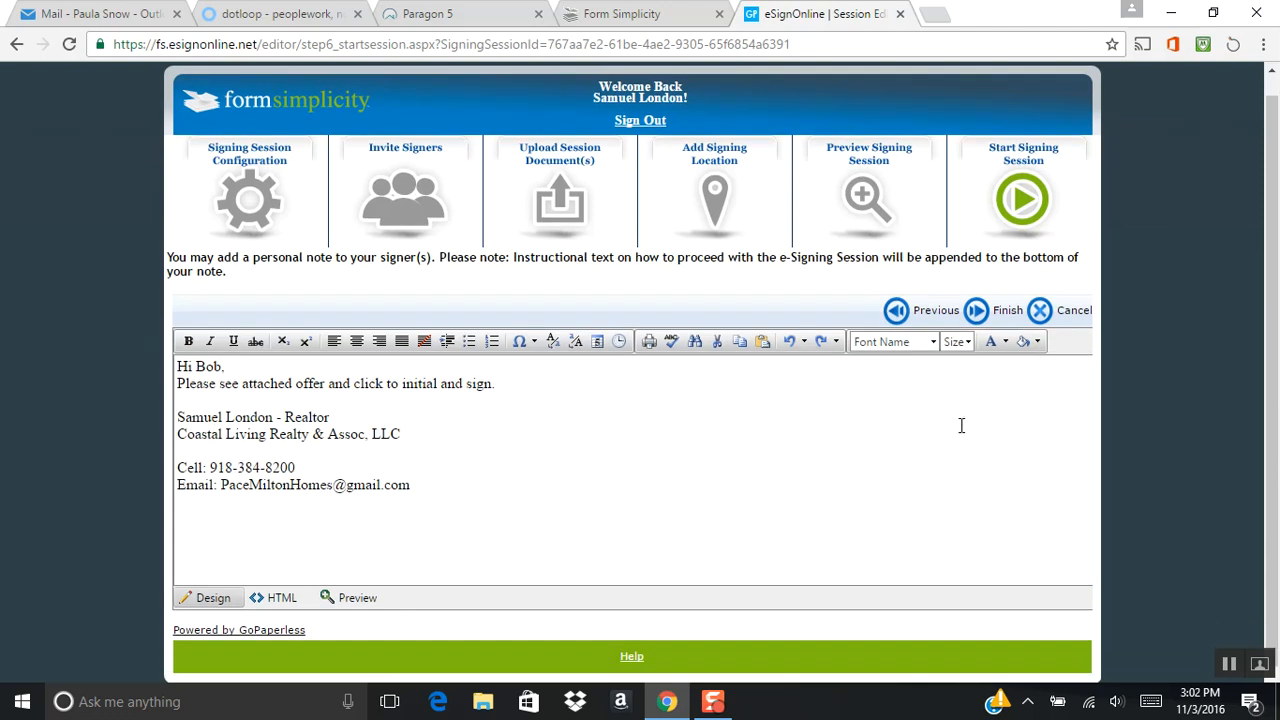